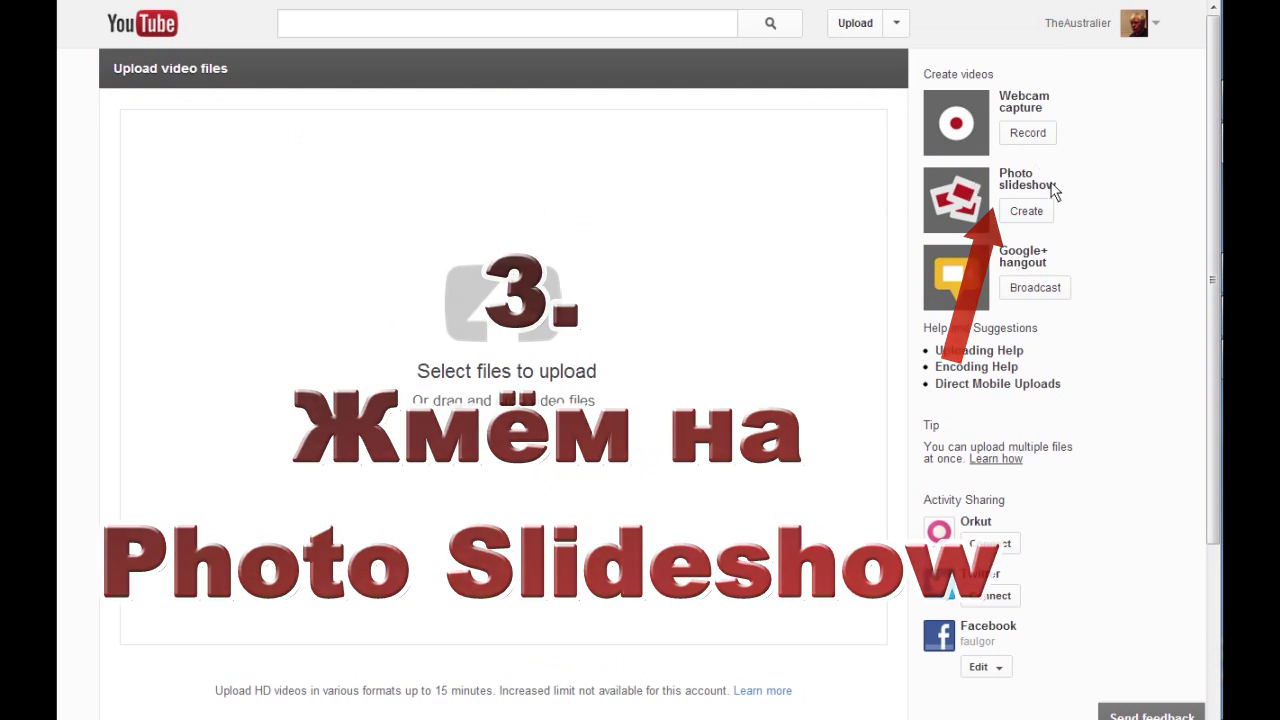
Step: Start a photo slideshow, choose to upload photos from the computer, and browse to the "pt slideshow" folder
click(949, 197)
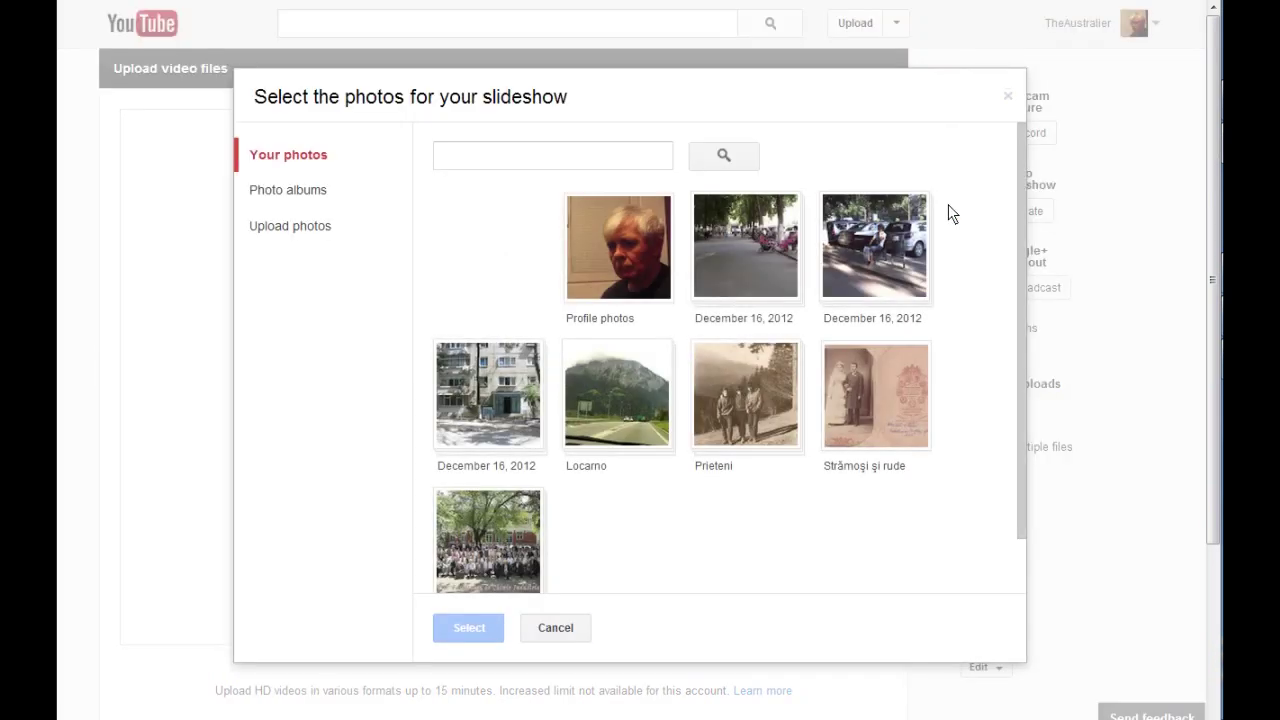
click(313, 237)
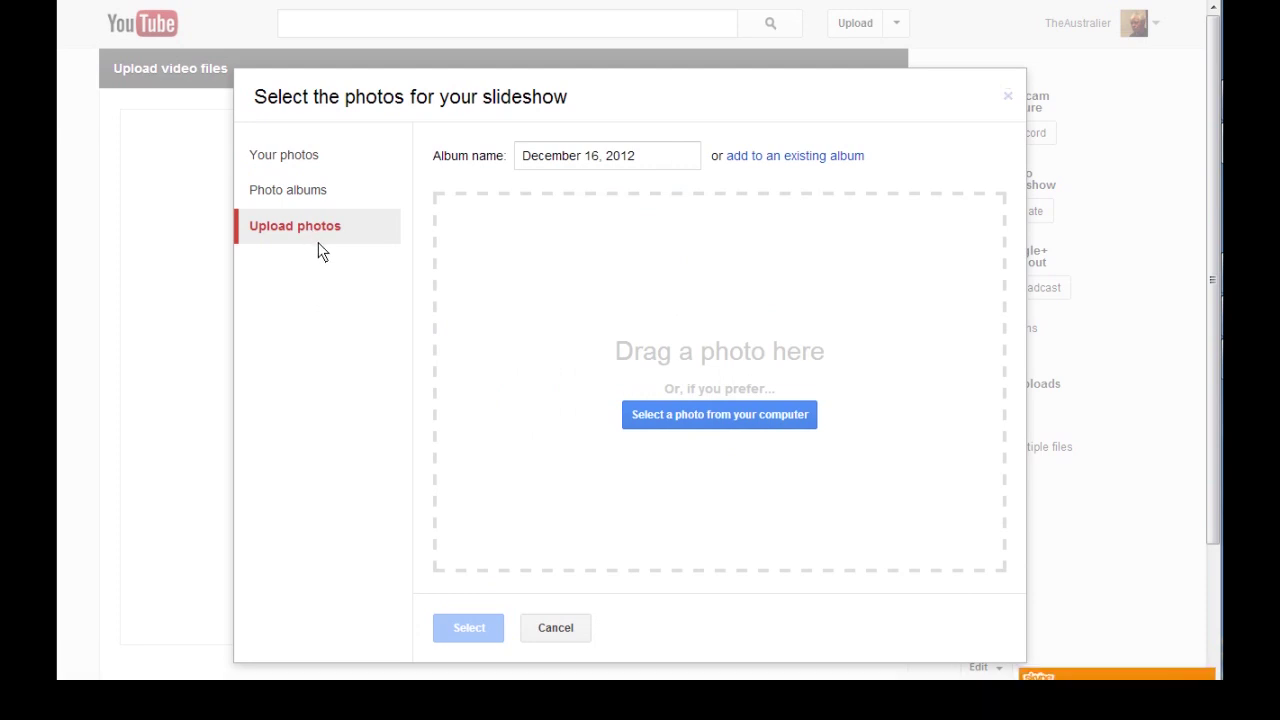
click(717, 414)
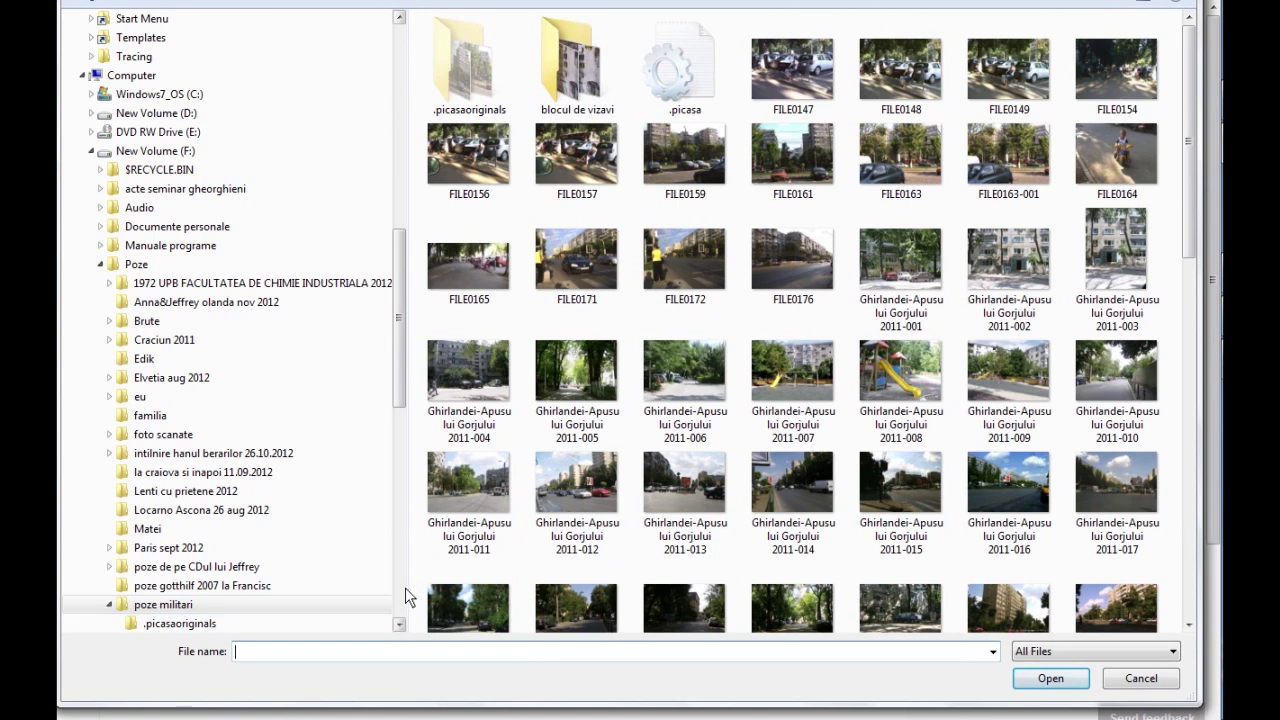
click(405, 587)
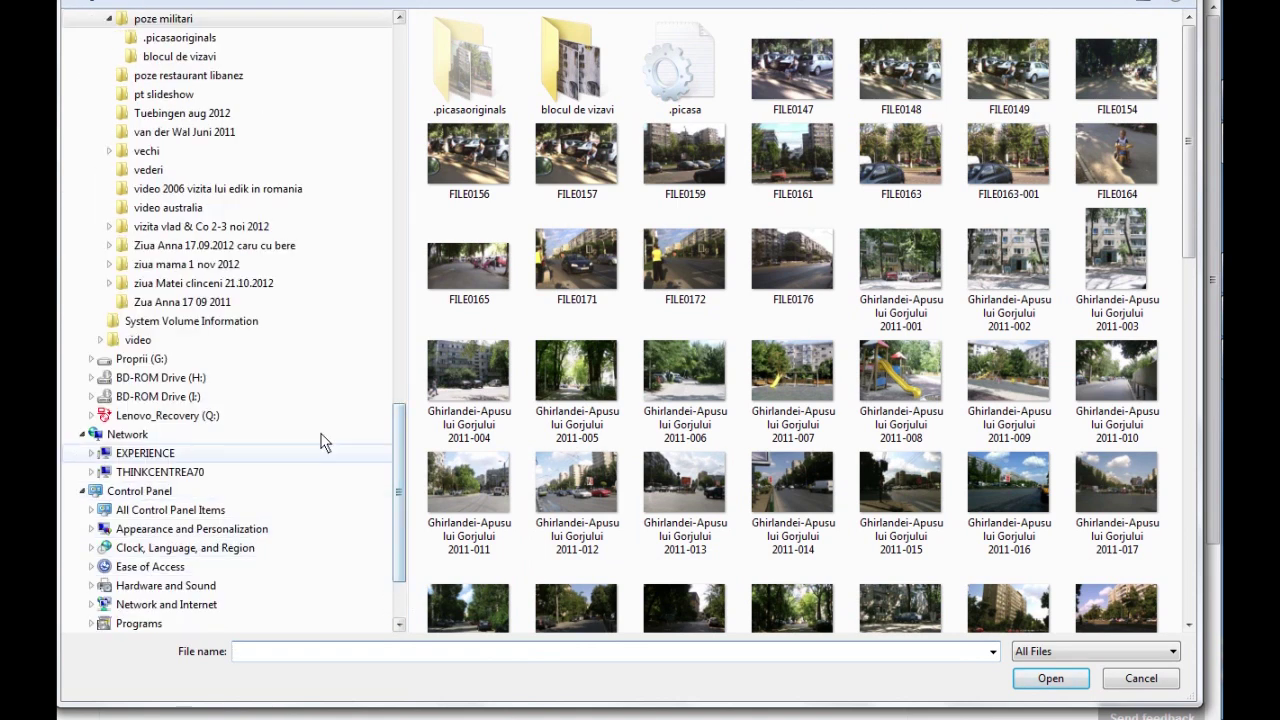
click(133, 100)
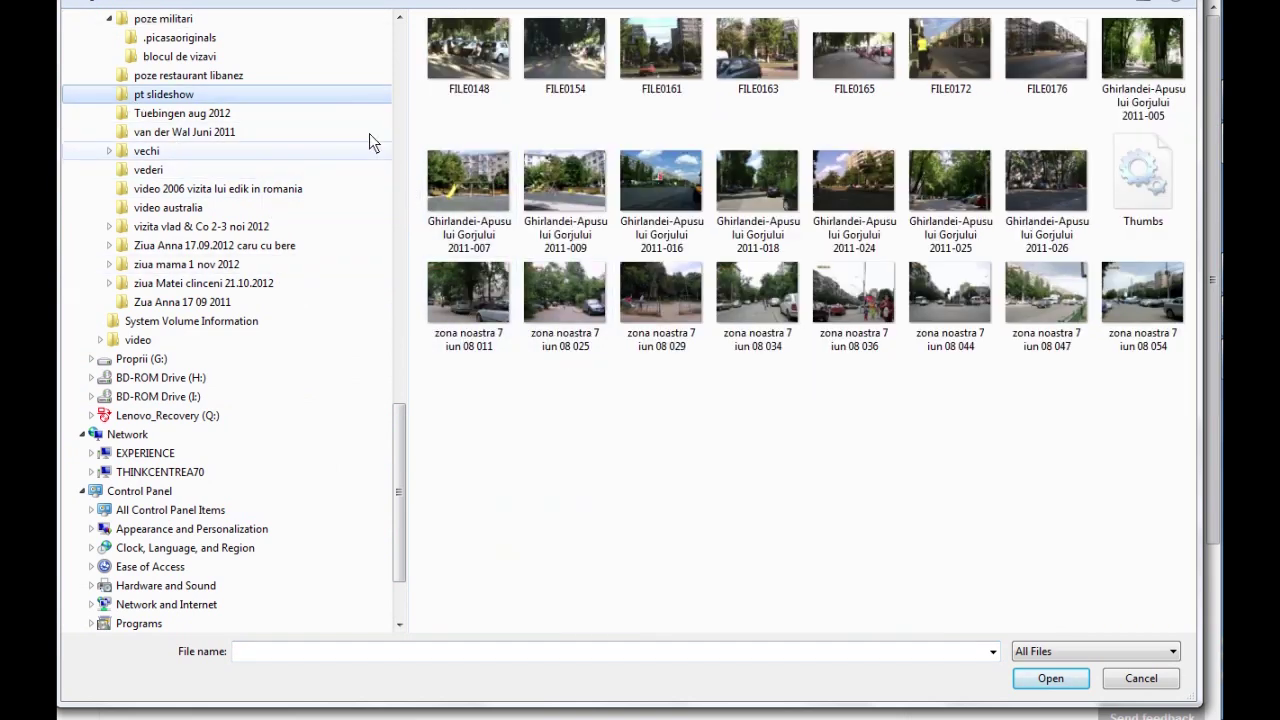
Step: Select every photo in the folder from FILE0148 to "zona noastra 7 iun 08 054", excluding Thumbs, and upload them
click(452, 60)
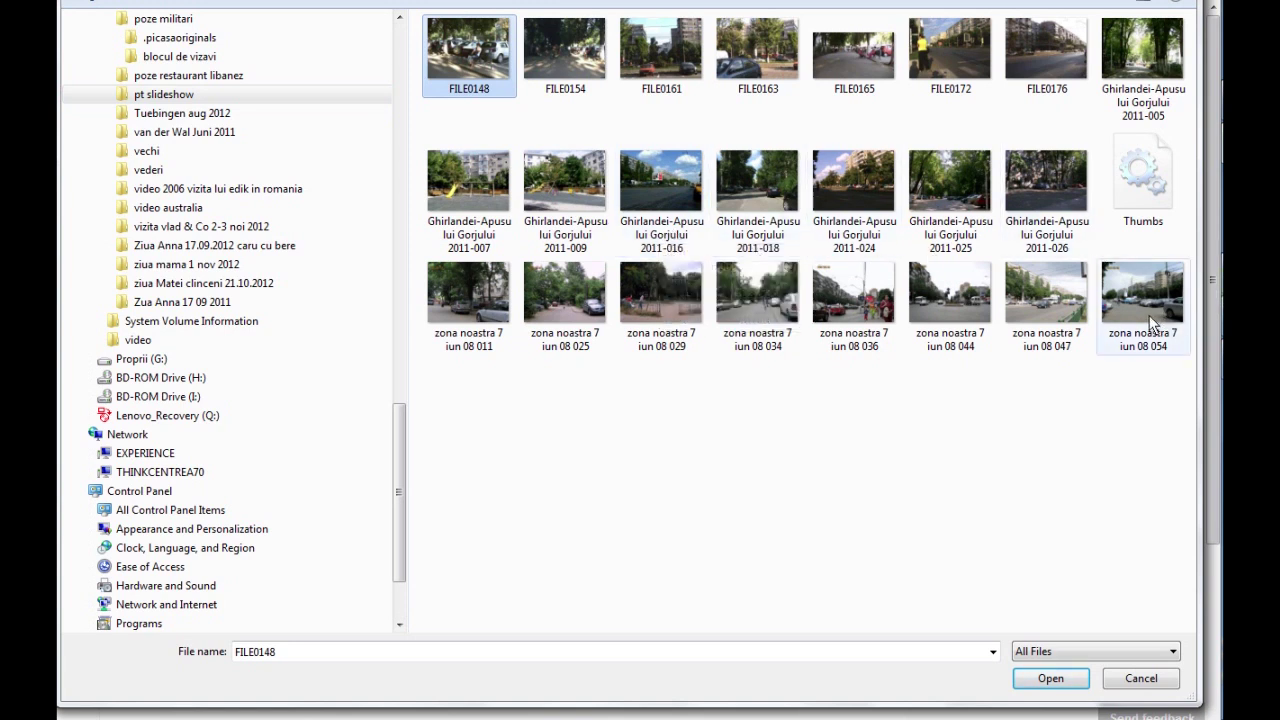
shift+click(1172, 297)
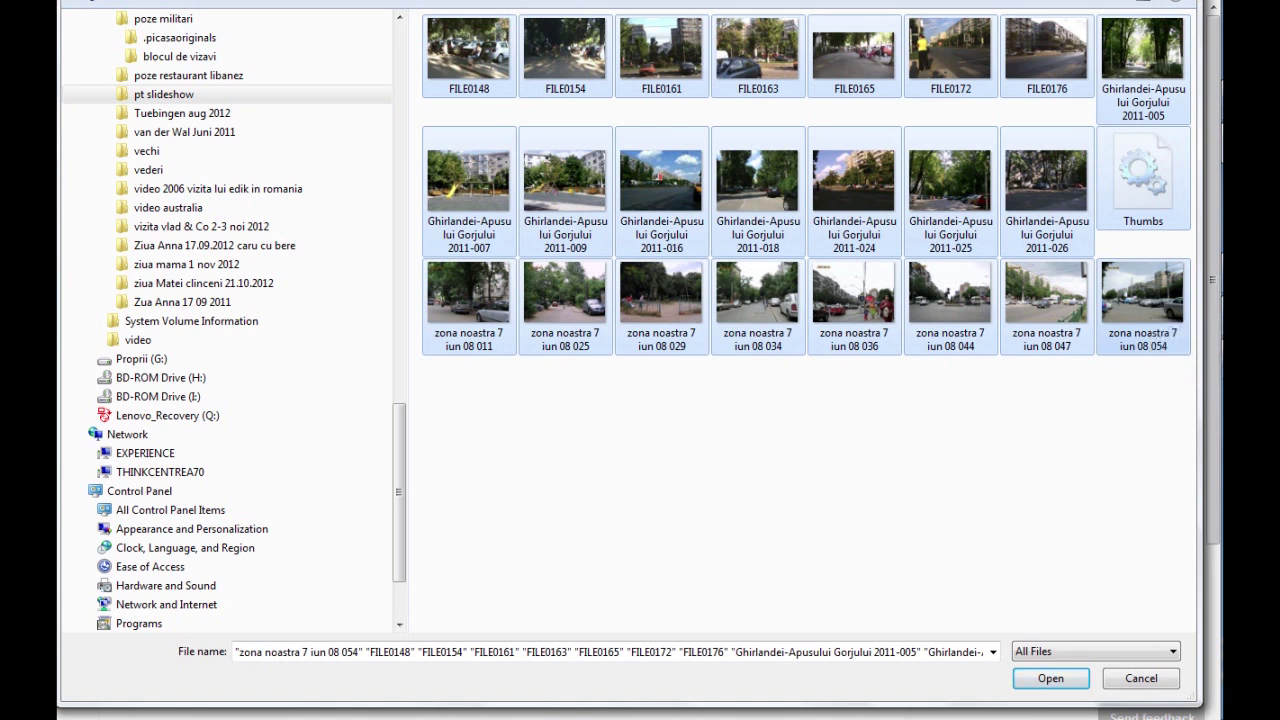
ctrl+click(1150, 195)
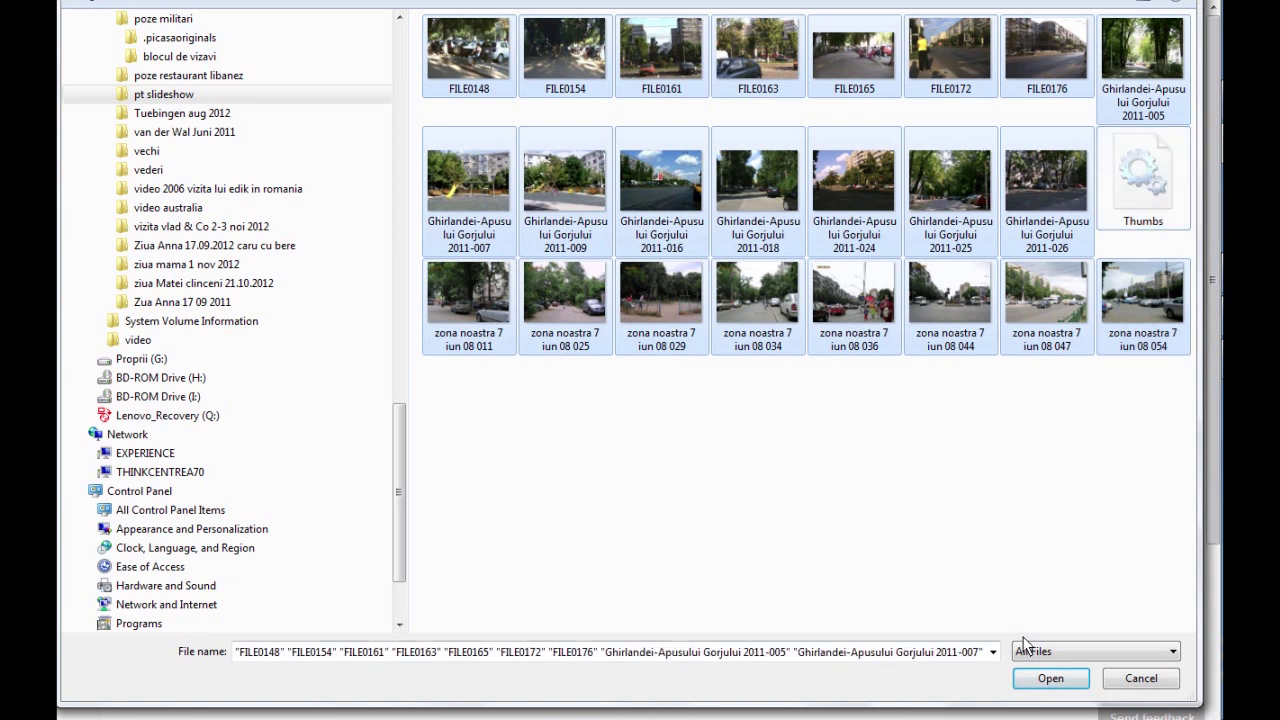
click(1061, 688)
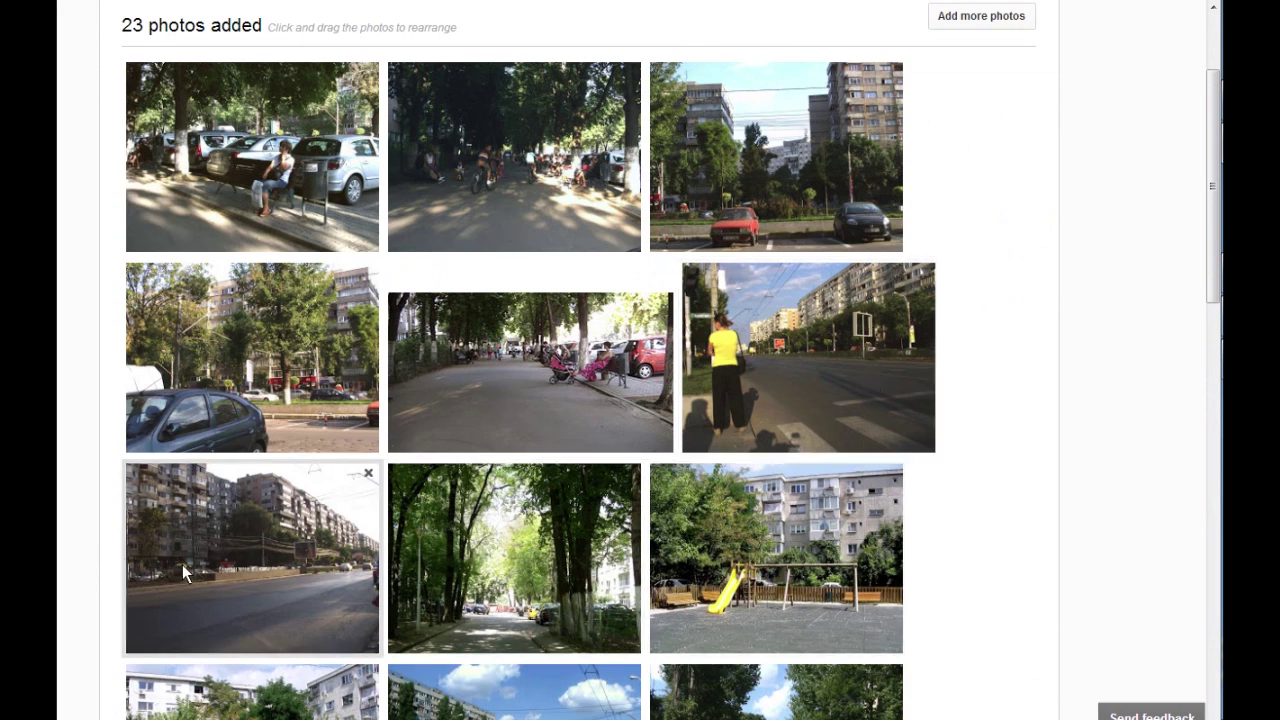
Step: Reorder the slideshow to start with the road, red car, playground, woman in yellow and dark blue car photos, and continue to the settings
drag(228, 540, 341, 160)
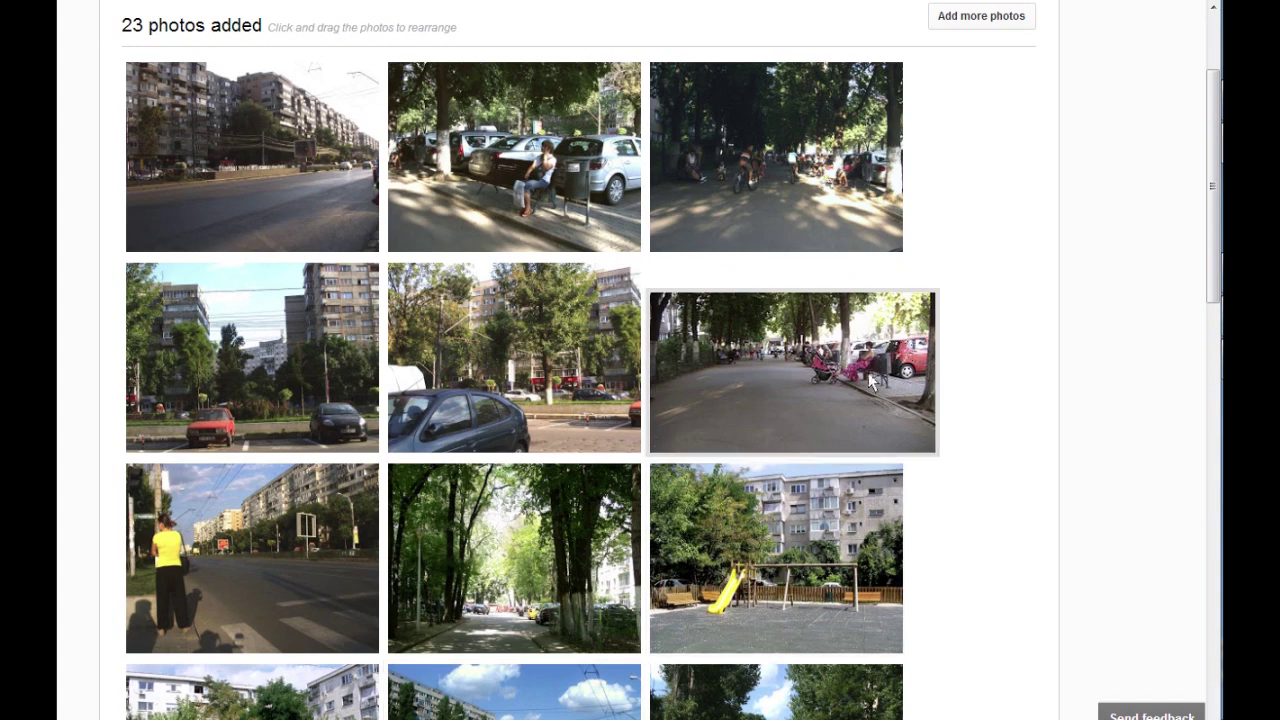
drag(847, 409, 351, 332)
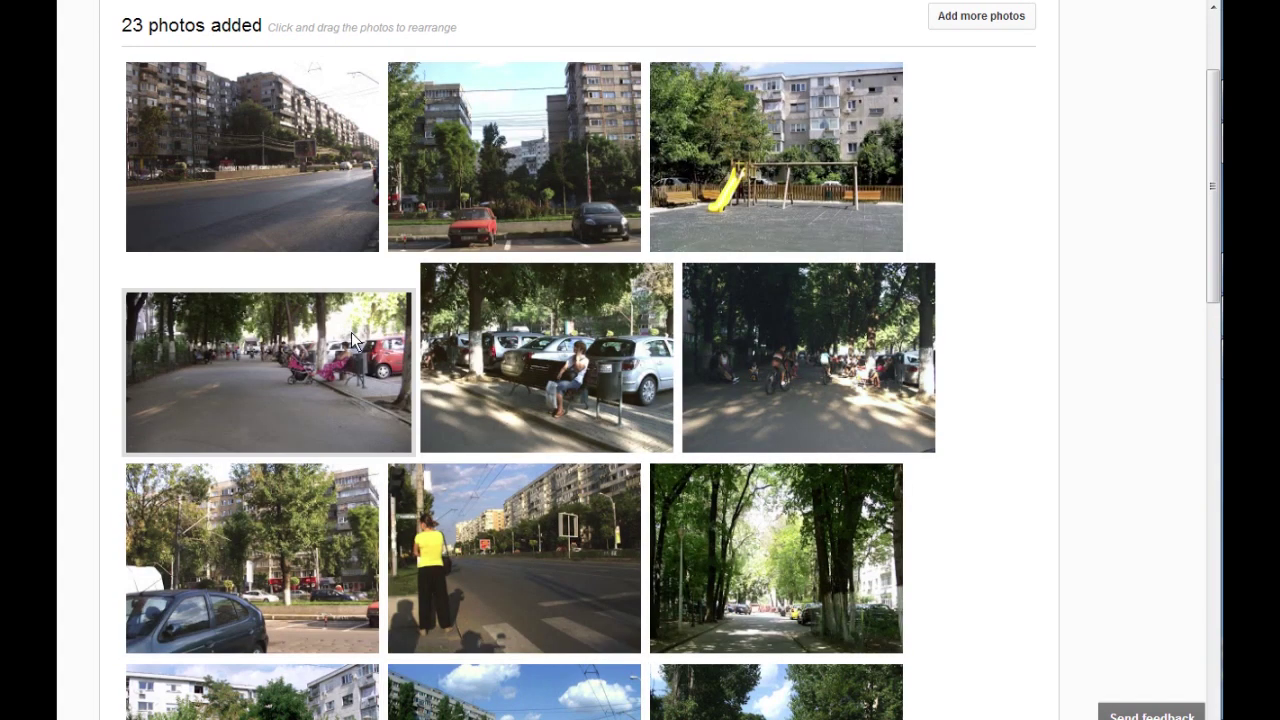
right_click(487, 557)
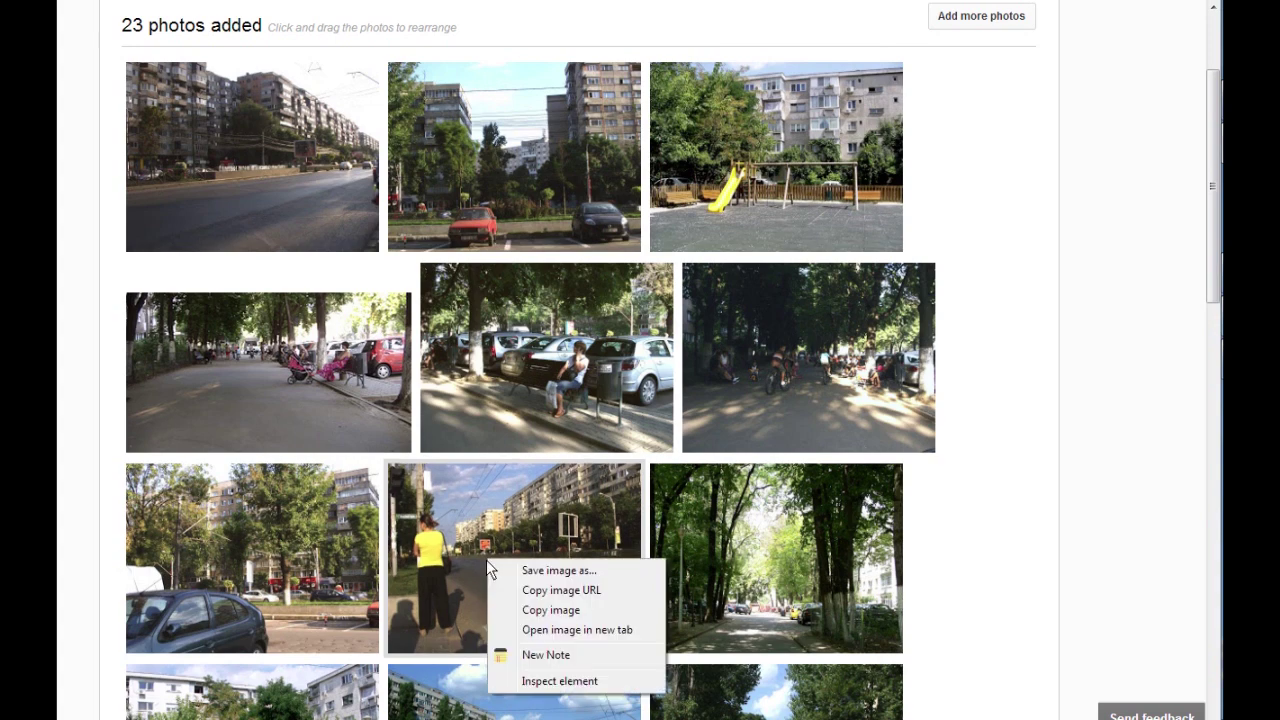
click(432, 528)
drag(432, 528, 205, 340)
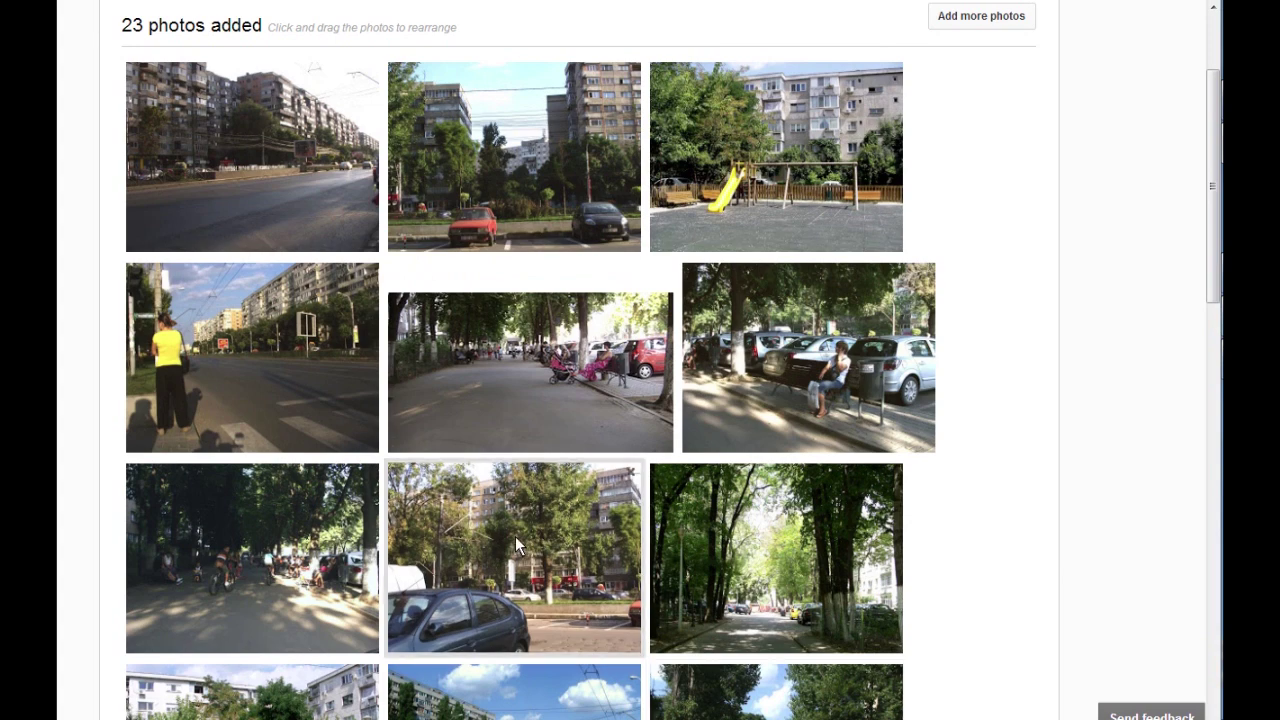
drag(515, 536, 555, 349)
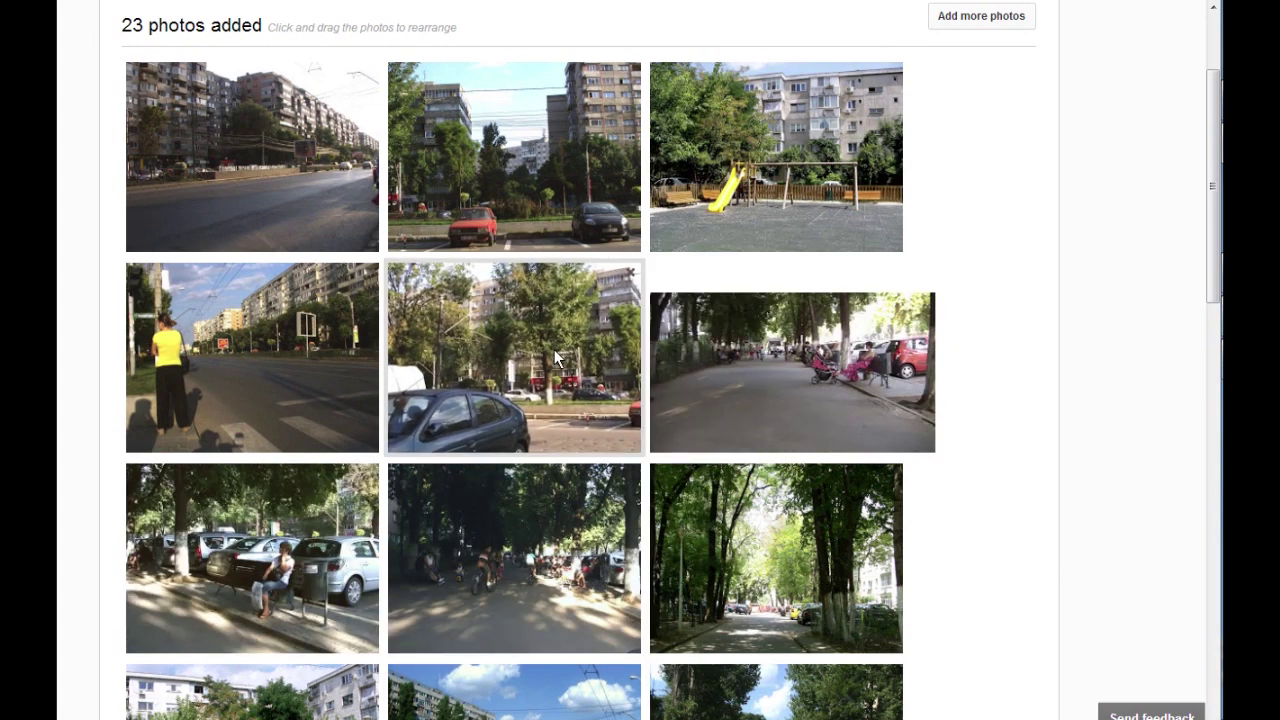
scroll(1134, 635, down, 10)
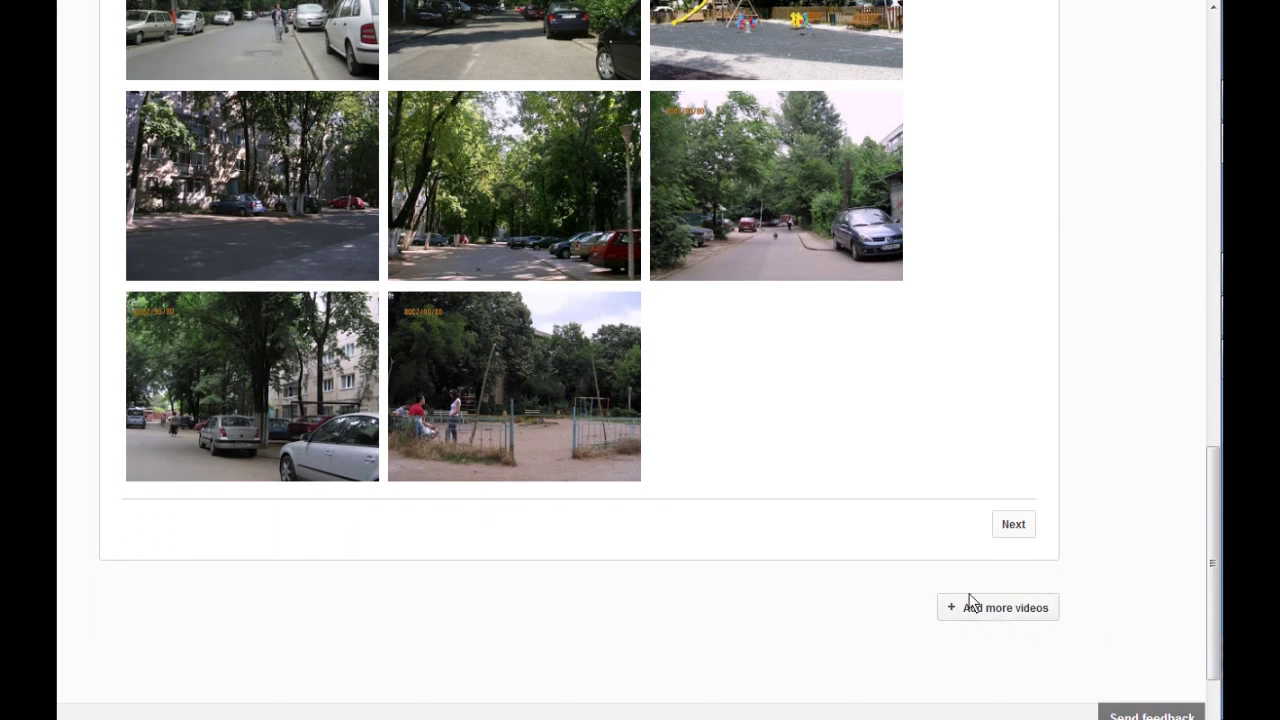
click(1018, 524)
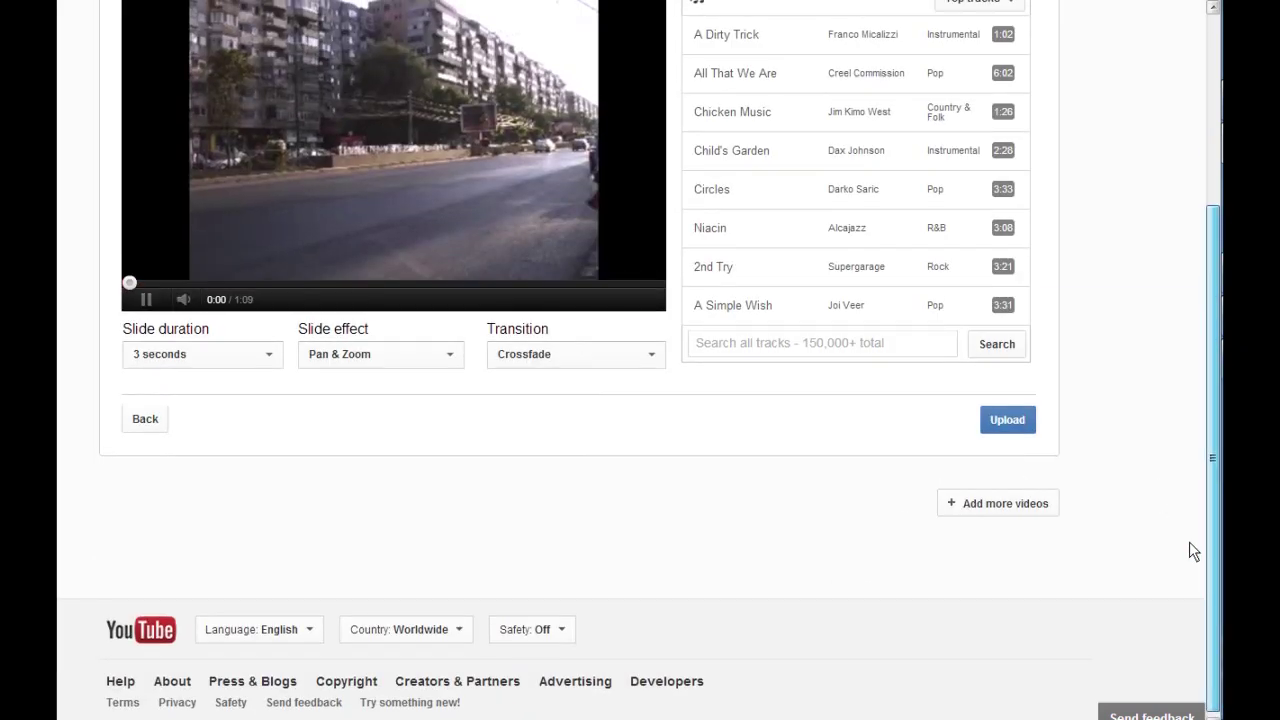
Step: Set the slide duration to 7 seconds and the slideshow transition to Checkerboard
scroll(1189, 541, up, 3)
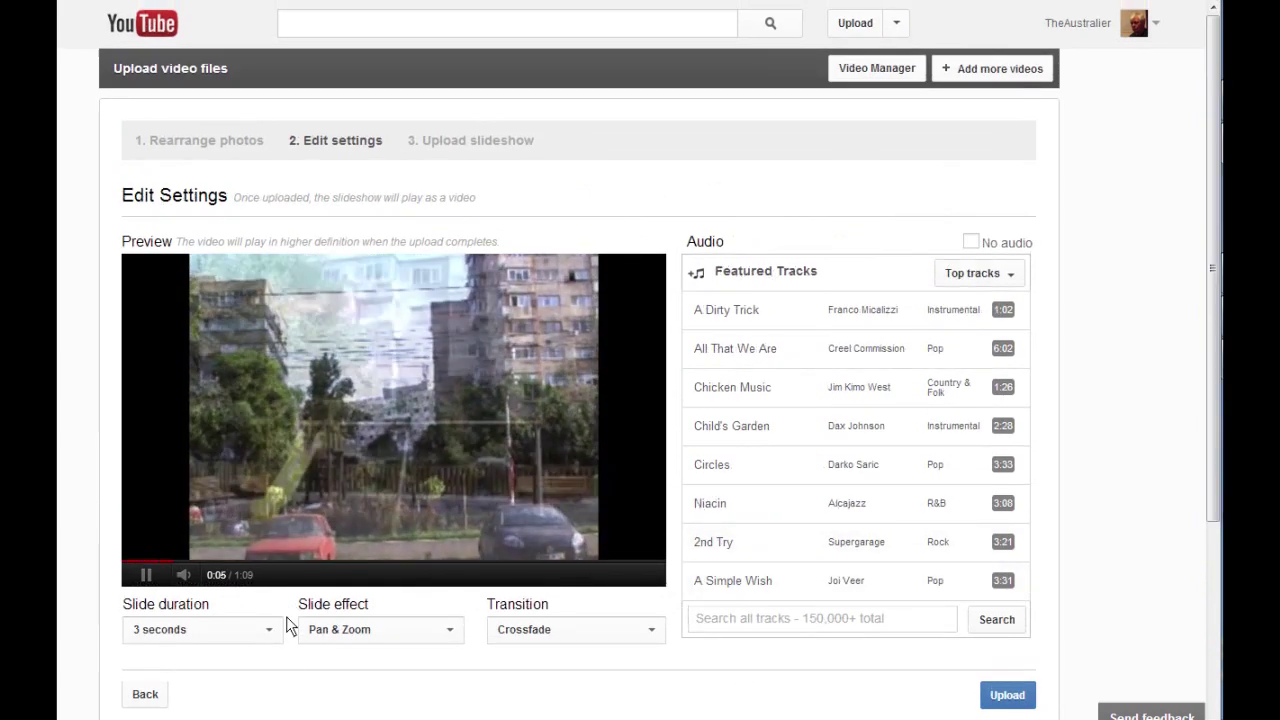
click(280, 636)
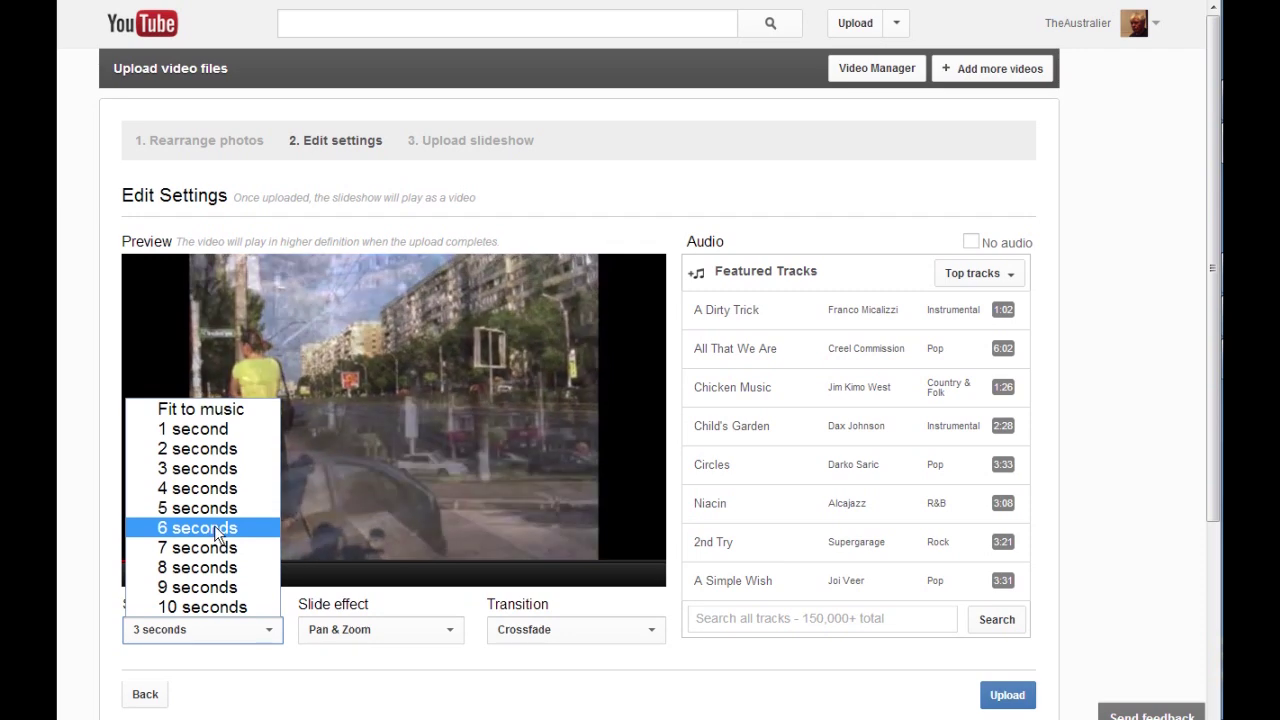
click(209, 545)
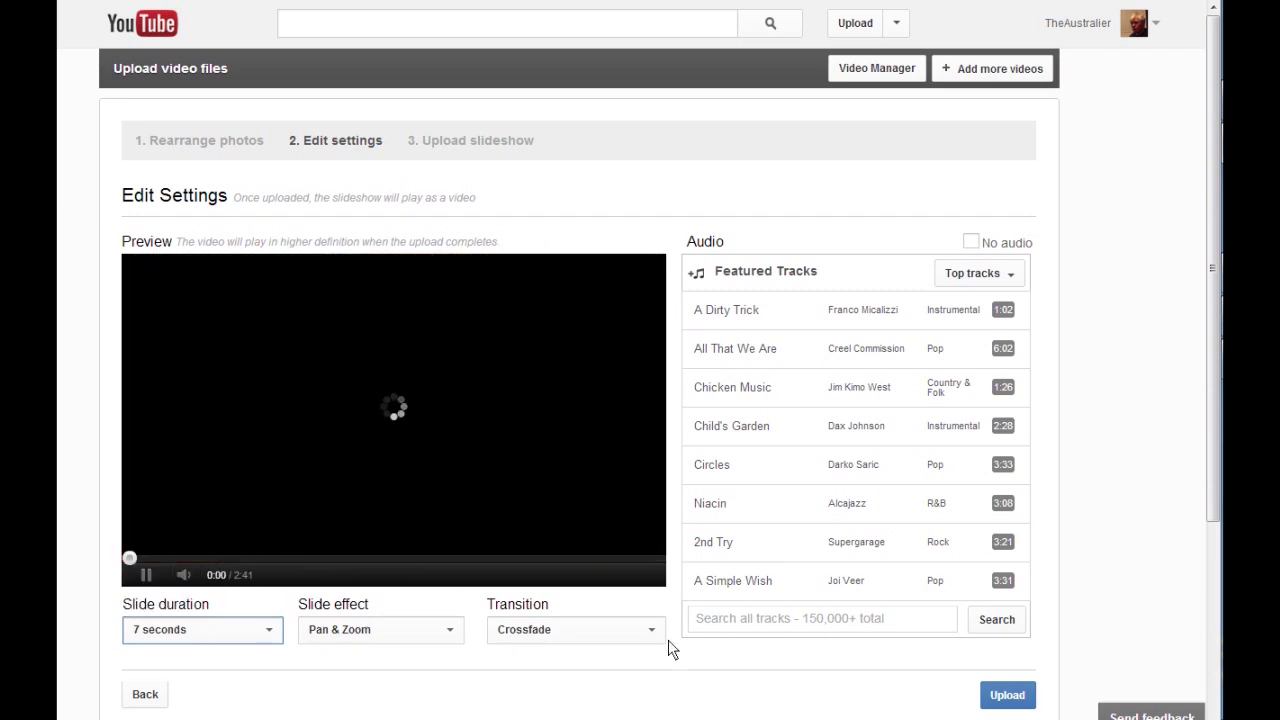
click(661, 636)
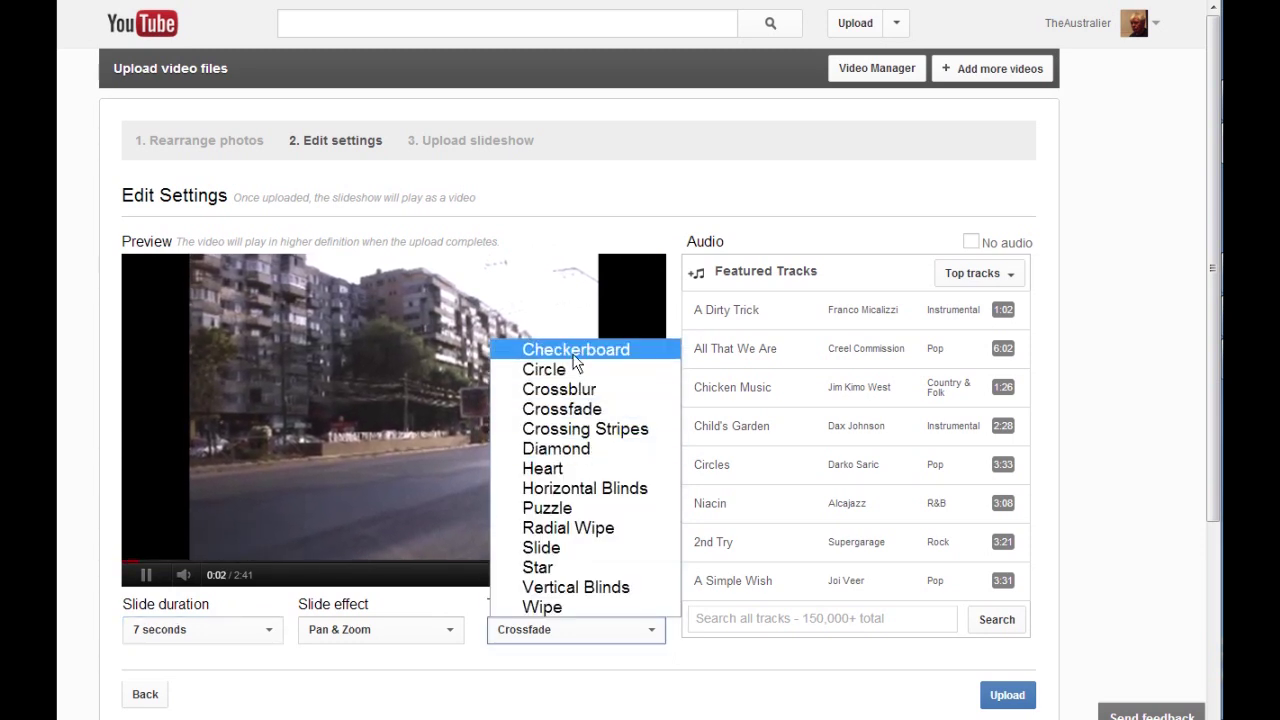
click(574, 352)
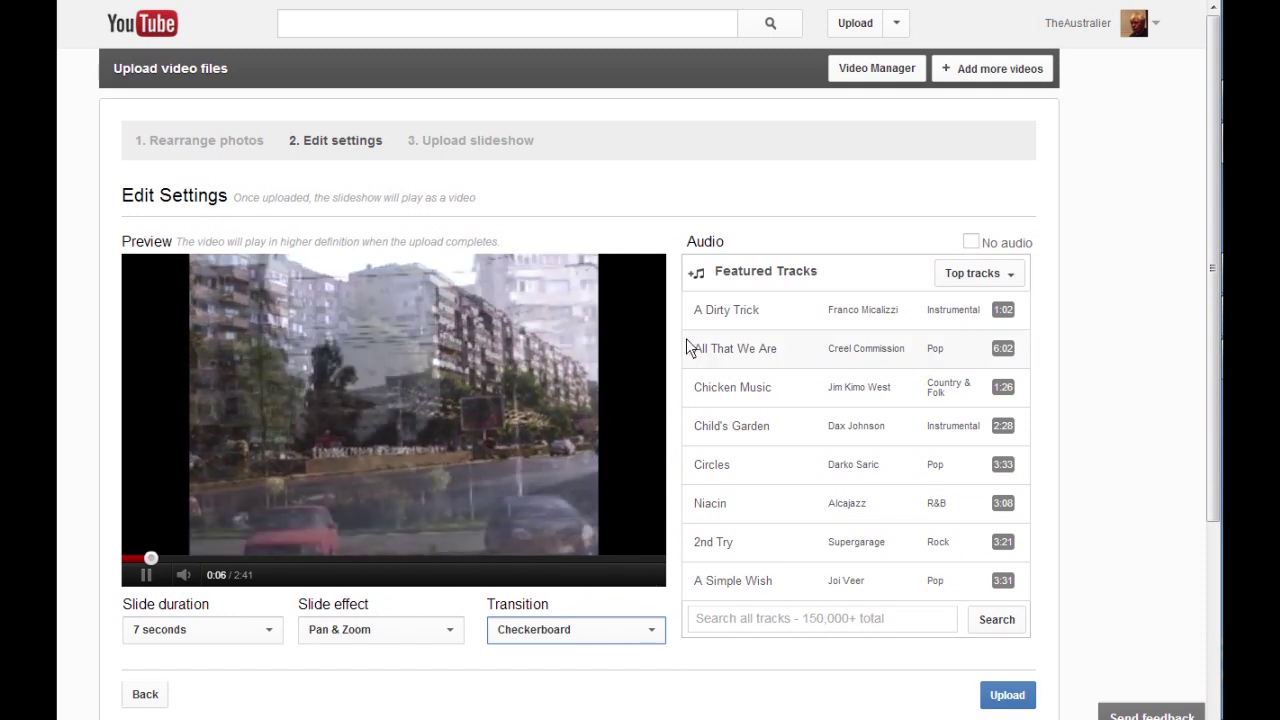
Step: Filter the featured audio tracks to the Instrumental genre
click(748, 309)
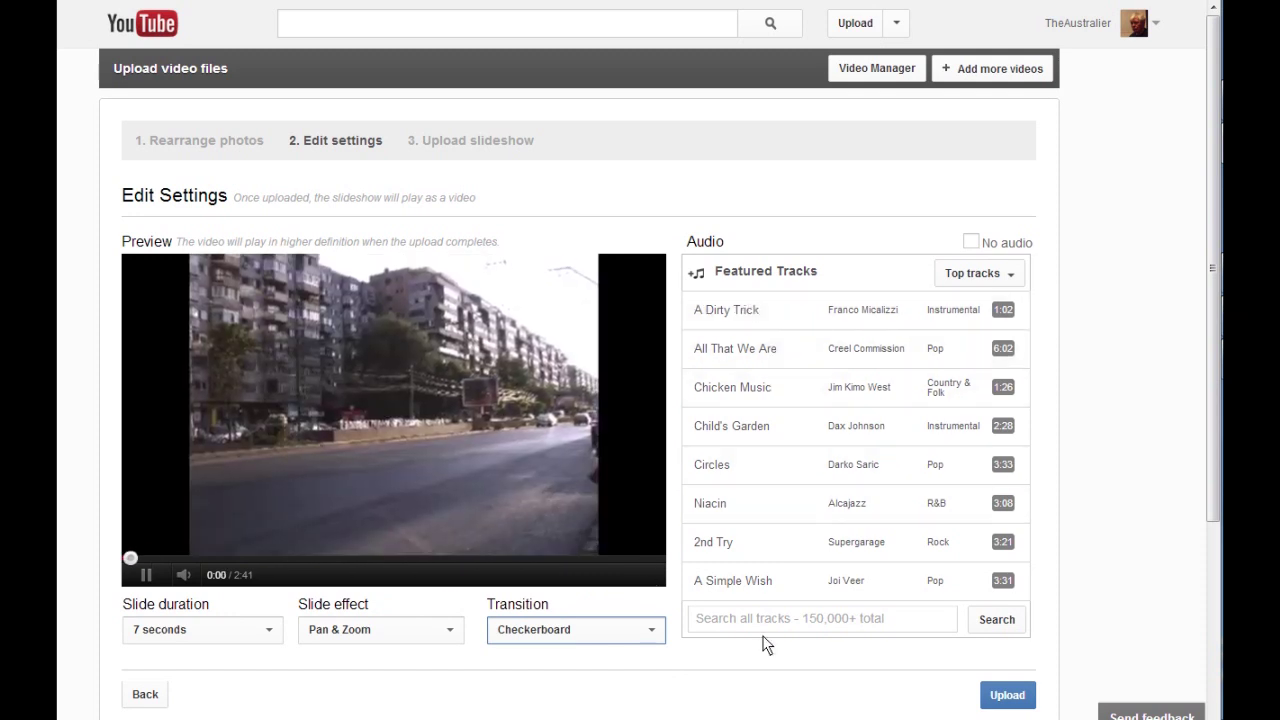
click(1013, 273)
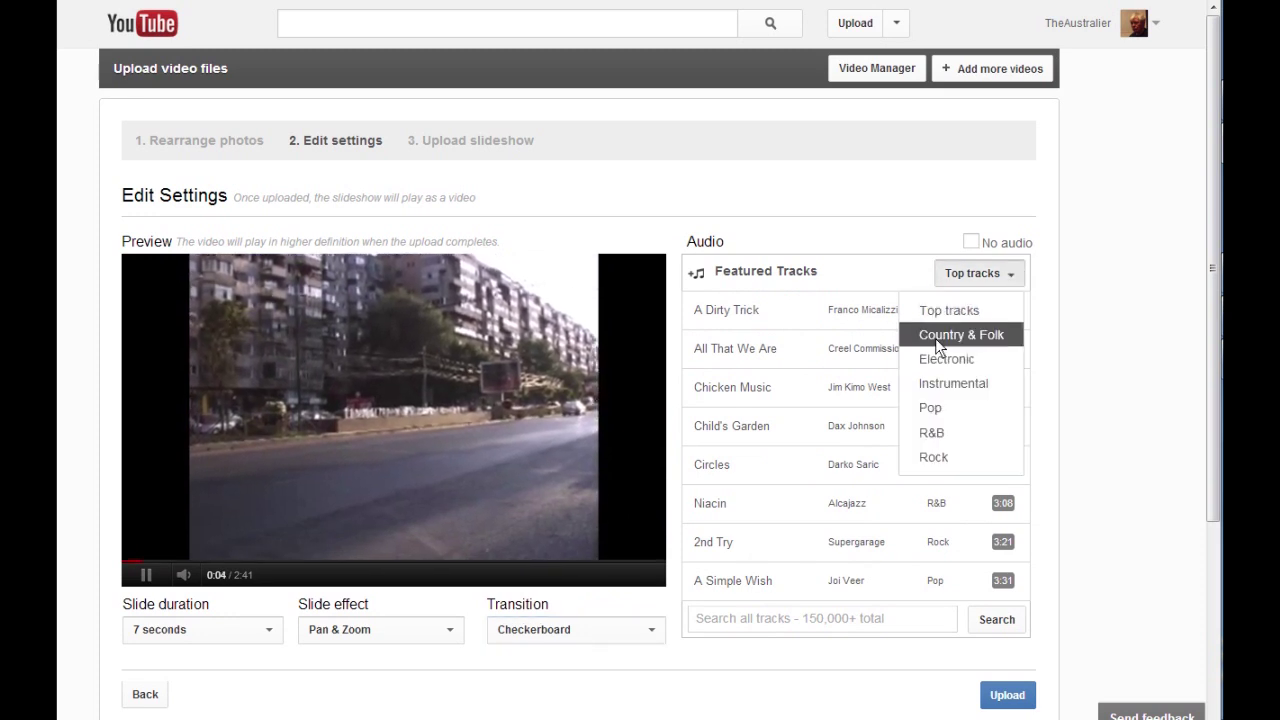
click(917, 390)
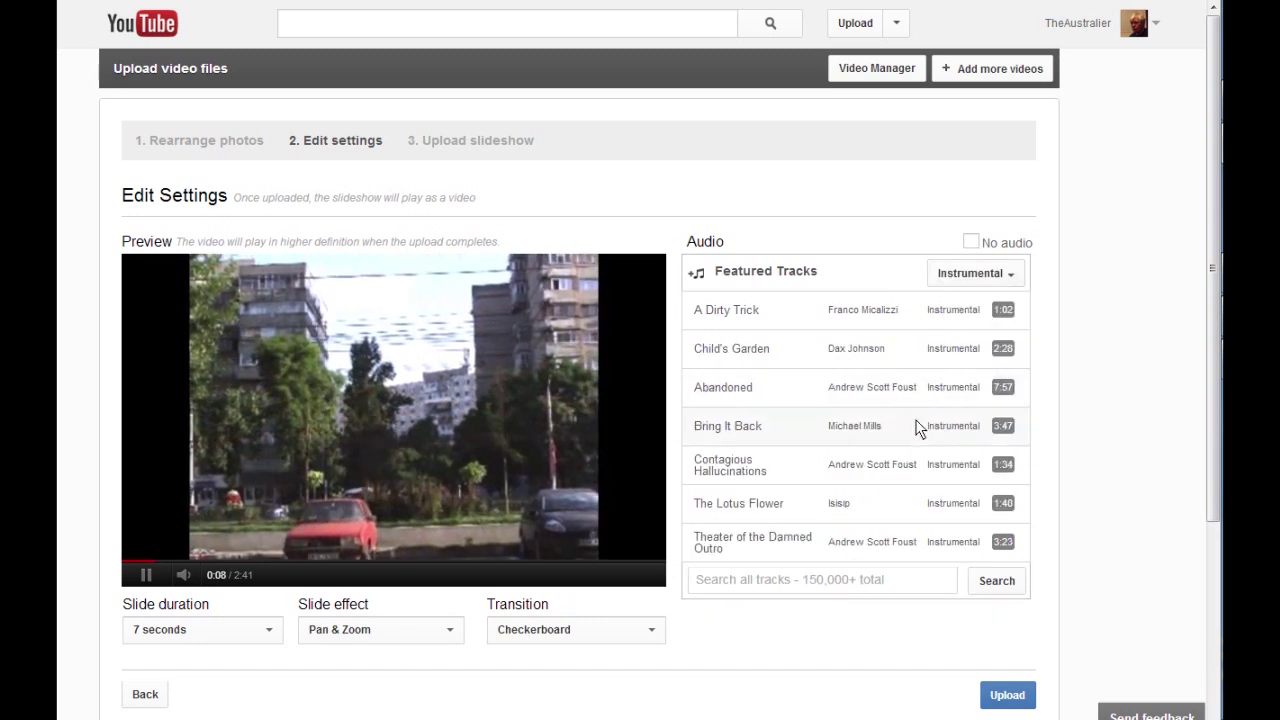
Step: Search all audio tracks for "waltz" and choose Blue Age Waltz as the slideshow's soundtrack
click(883, 591)
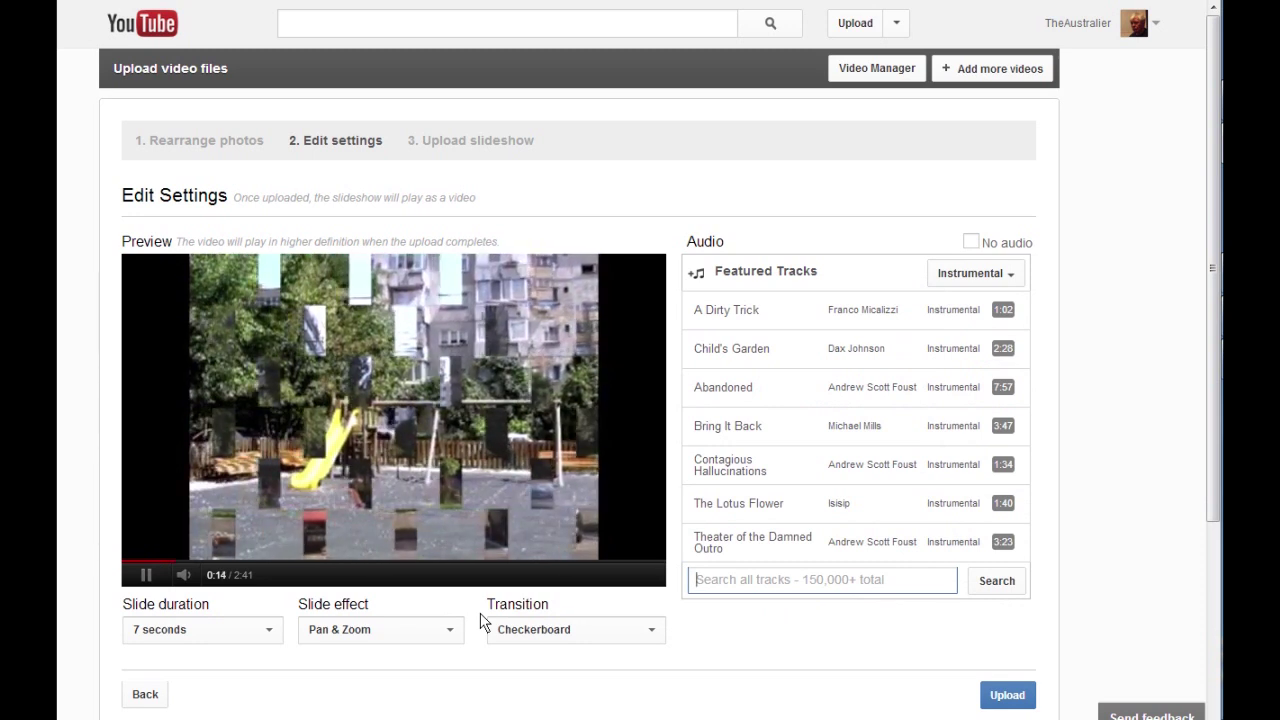
text(wa)
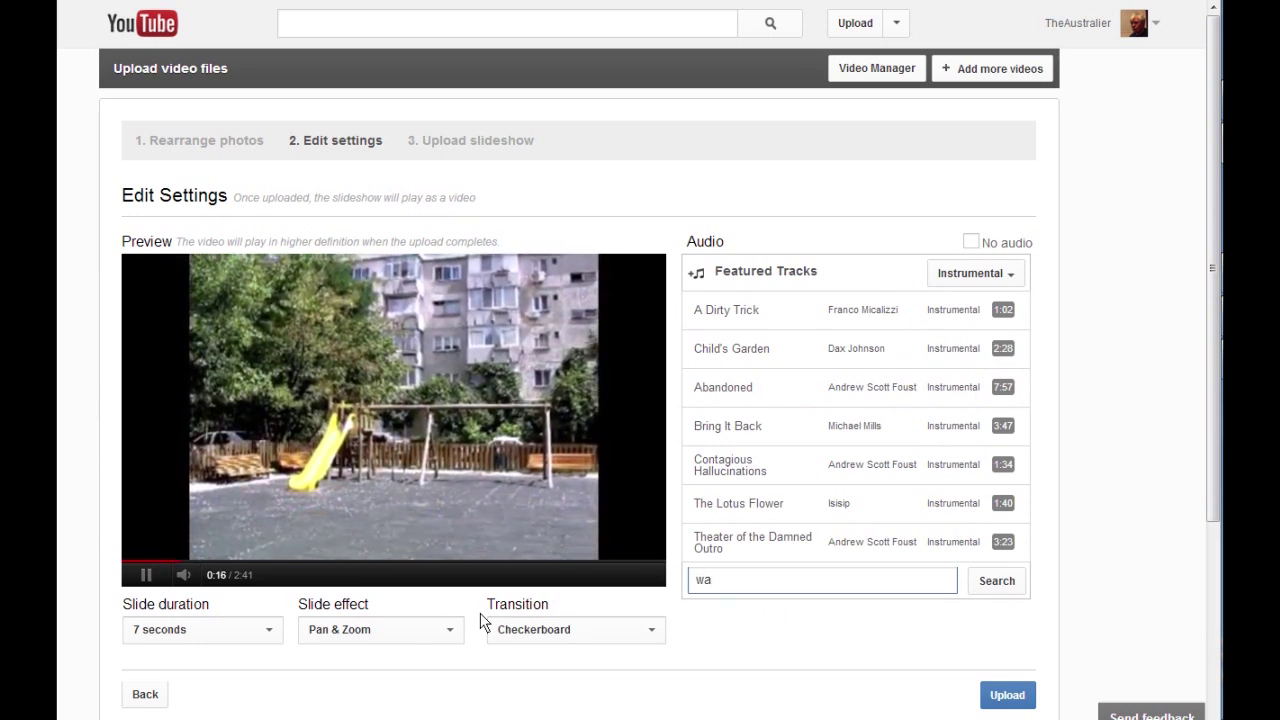
text(l)
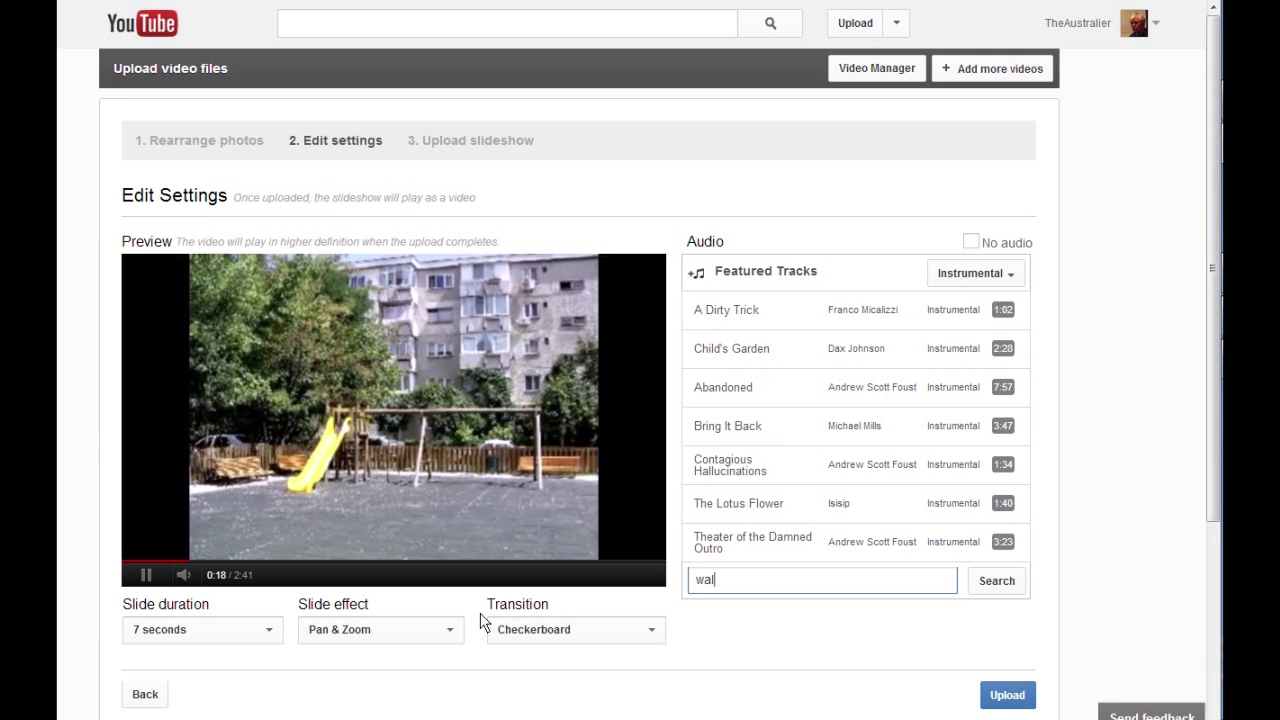
text(tz)
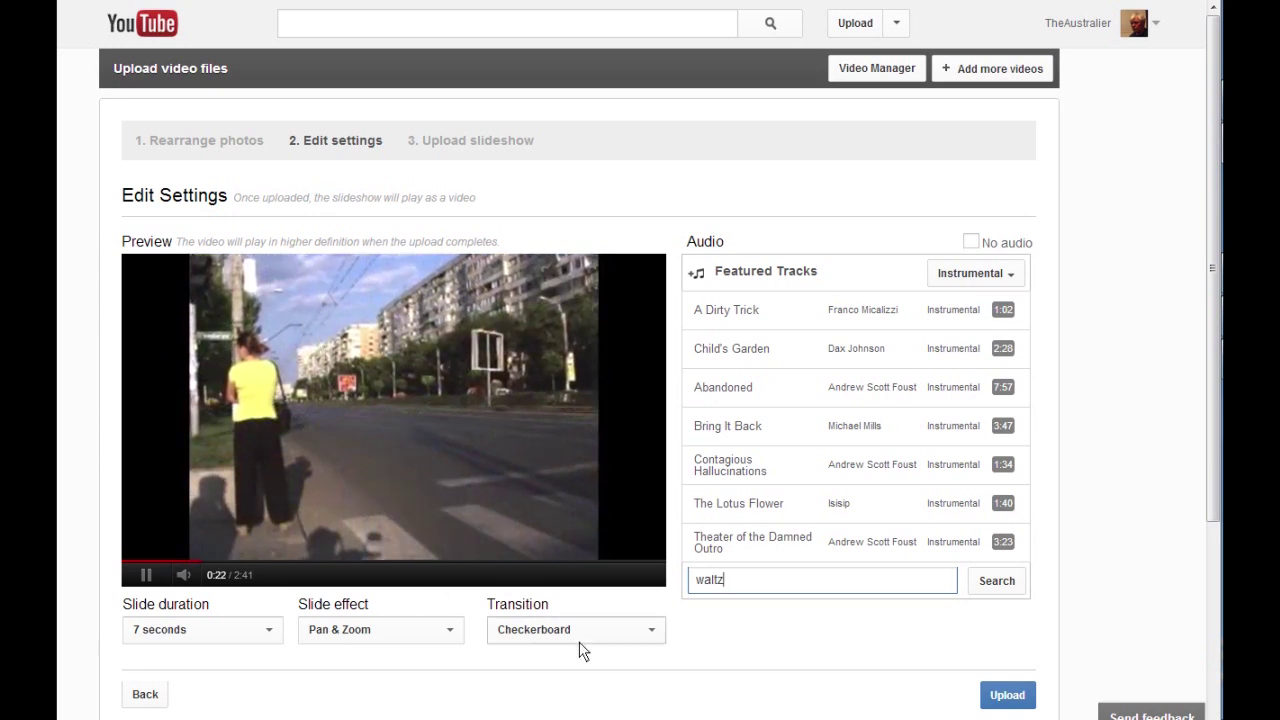
click(983, 580)
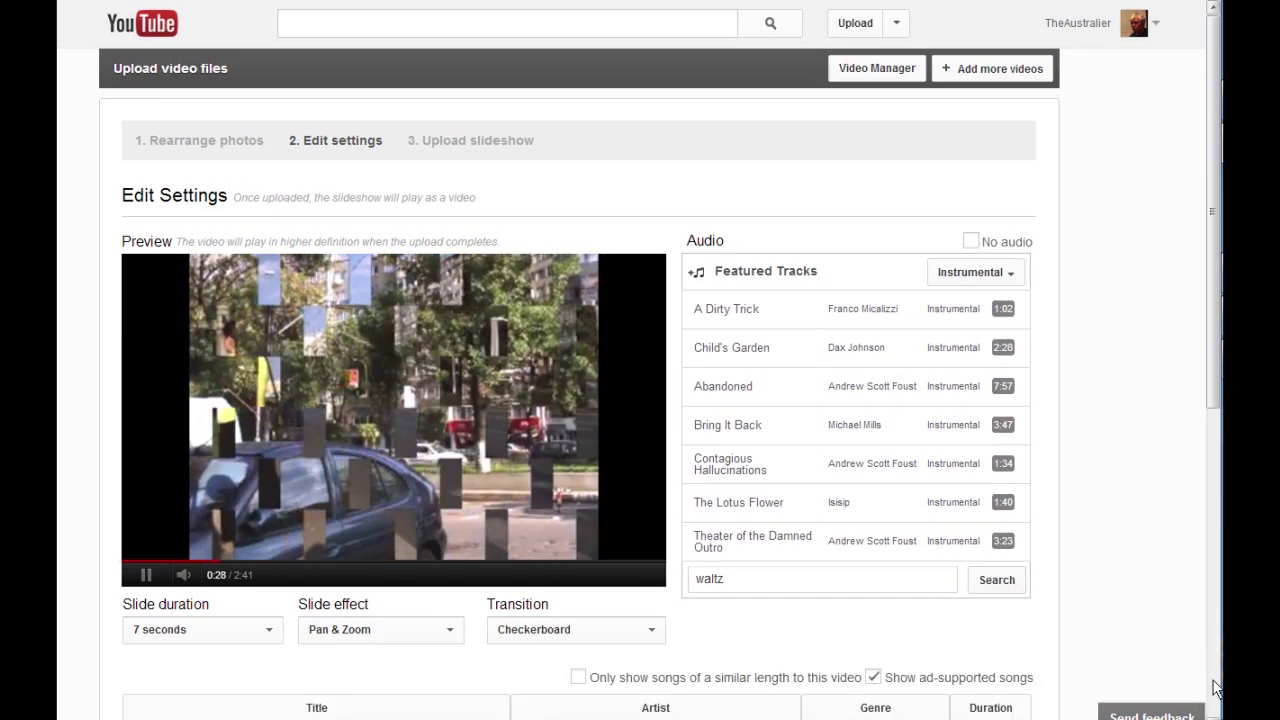
scroll(1216, 688, down, 5)
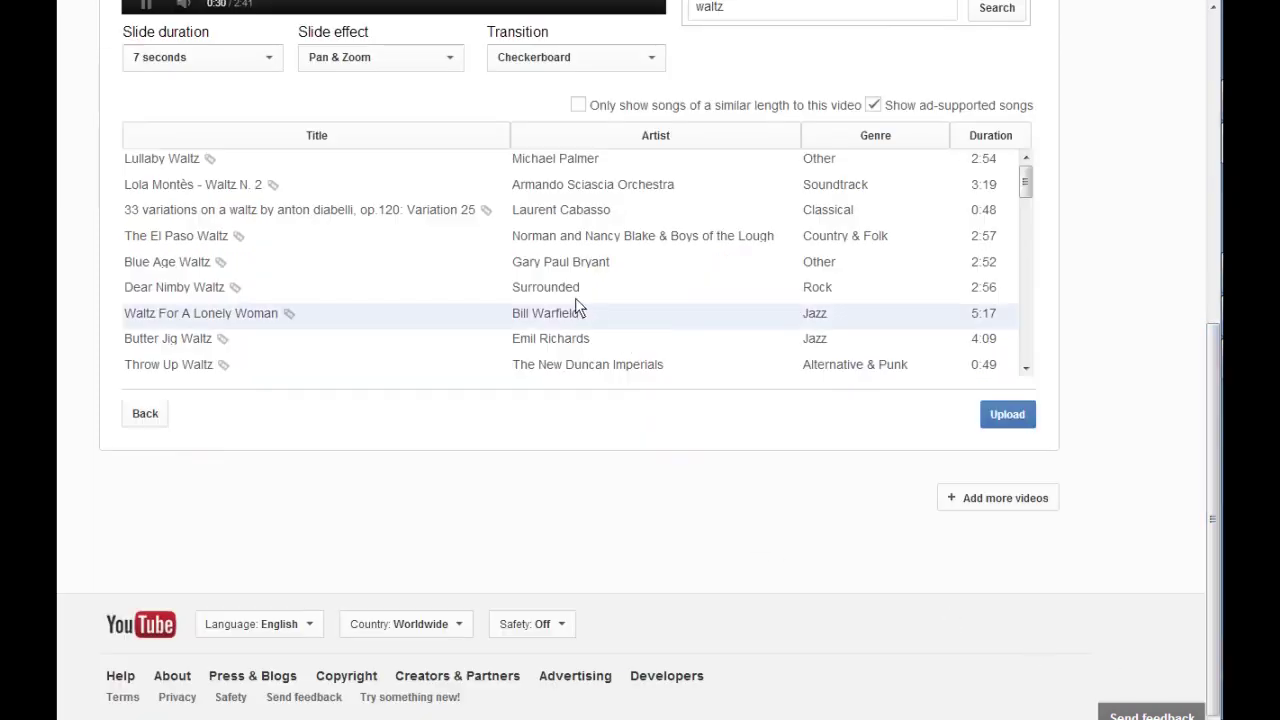
mouse_move(220, 290)
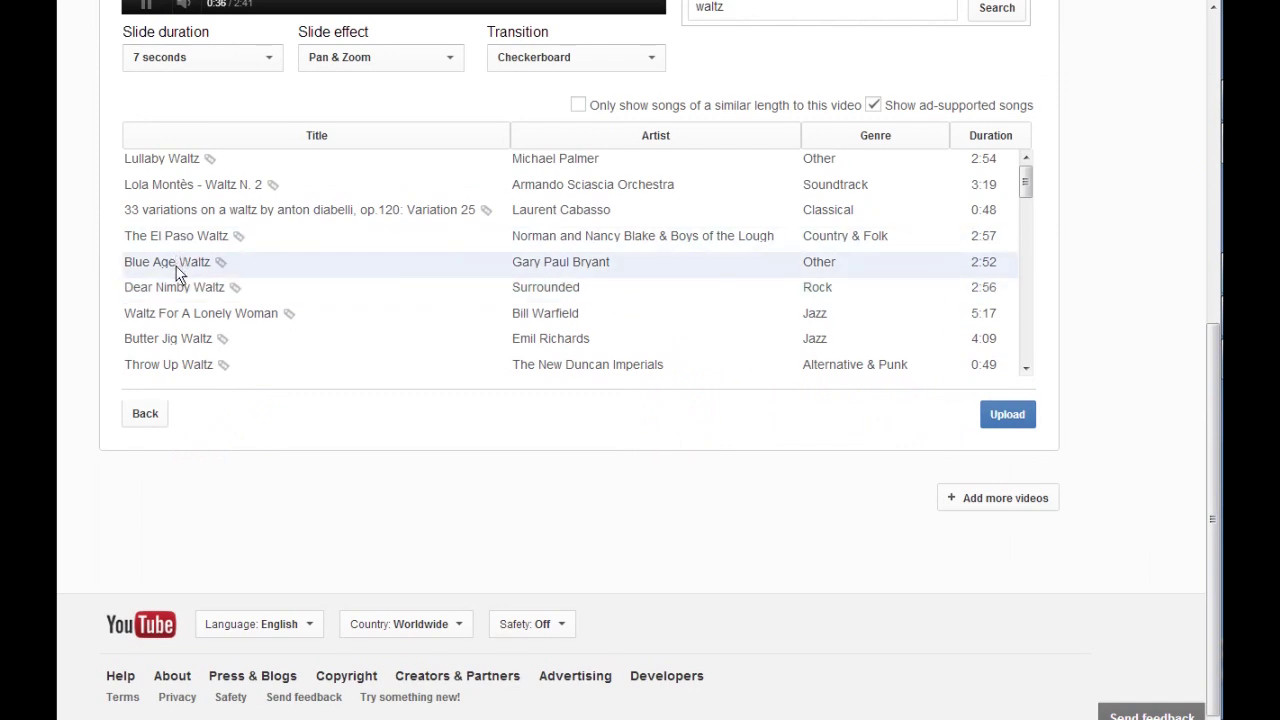
click(178, 270)
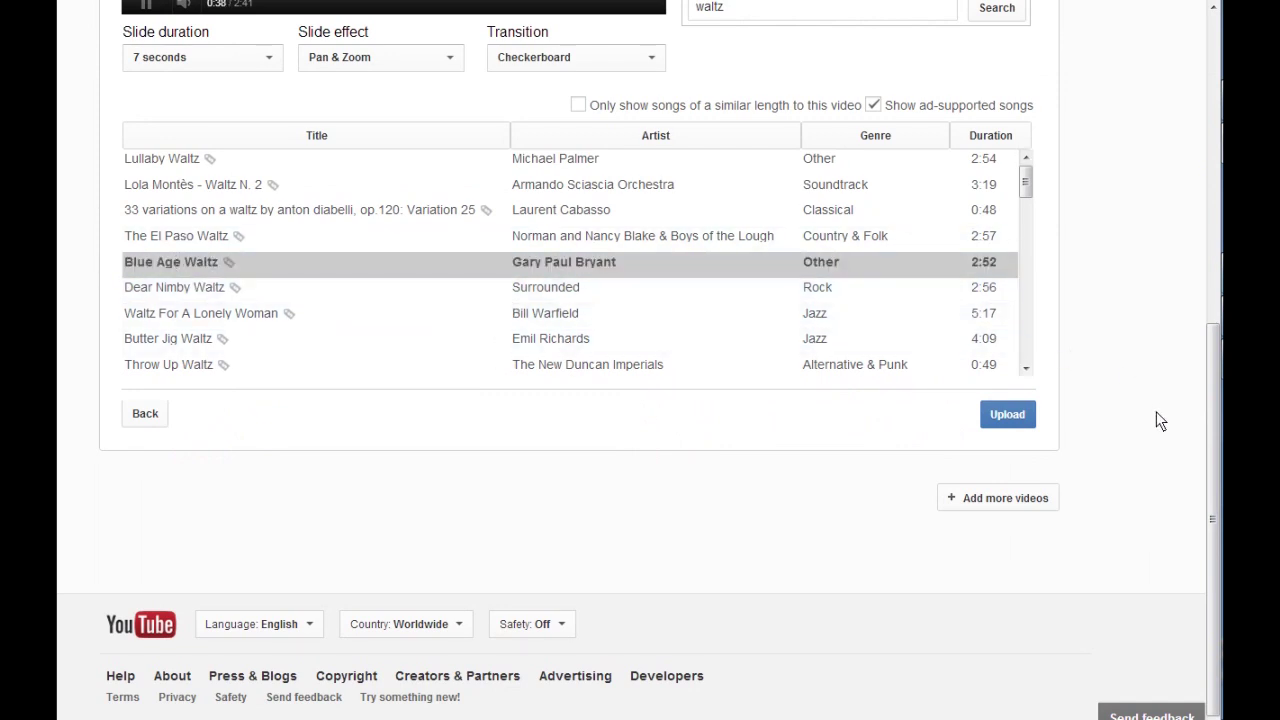
Step: Preview the slideshow with the chosen soundtrack and go back to the track list
right_click(1214, 480)
click(1215, 375)
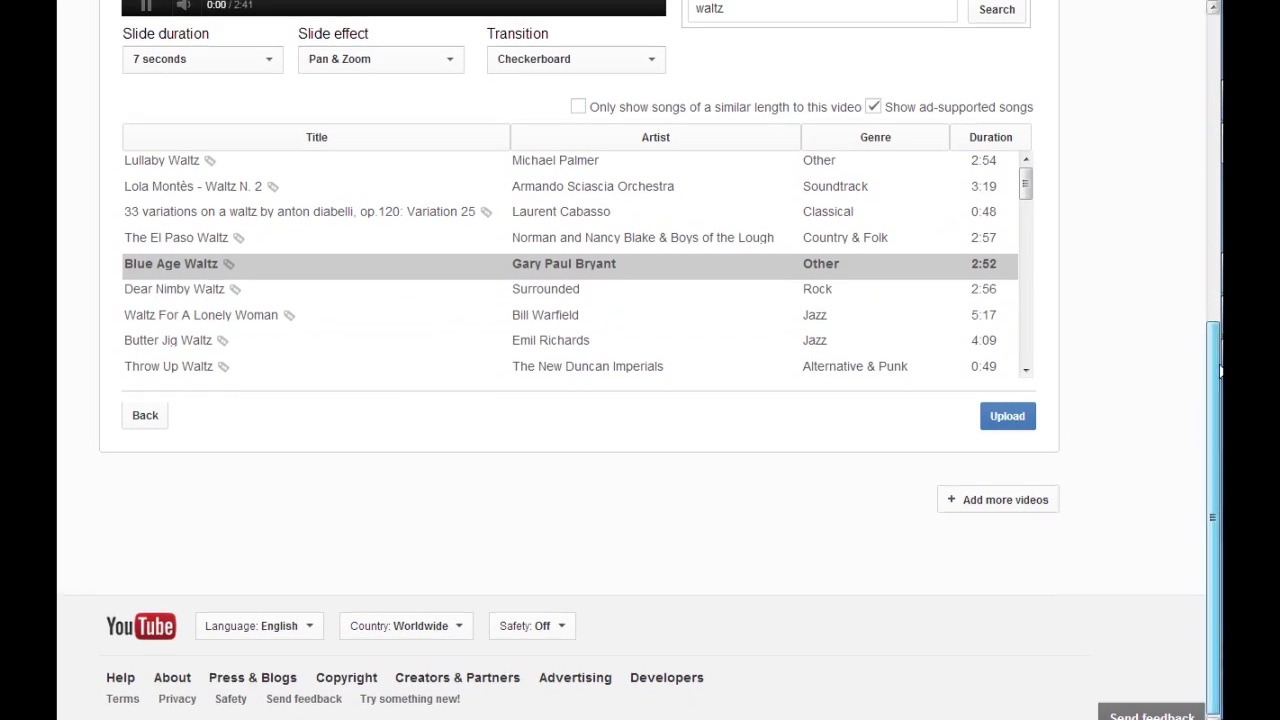
drag(1215, 375, 1171, 95)
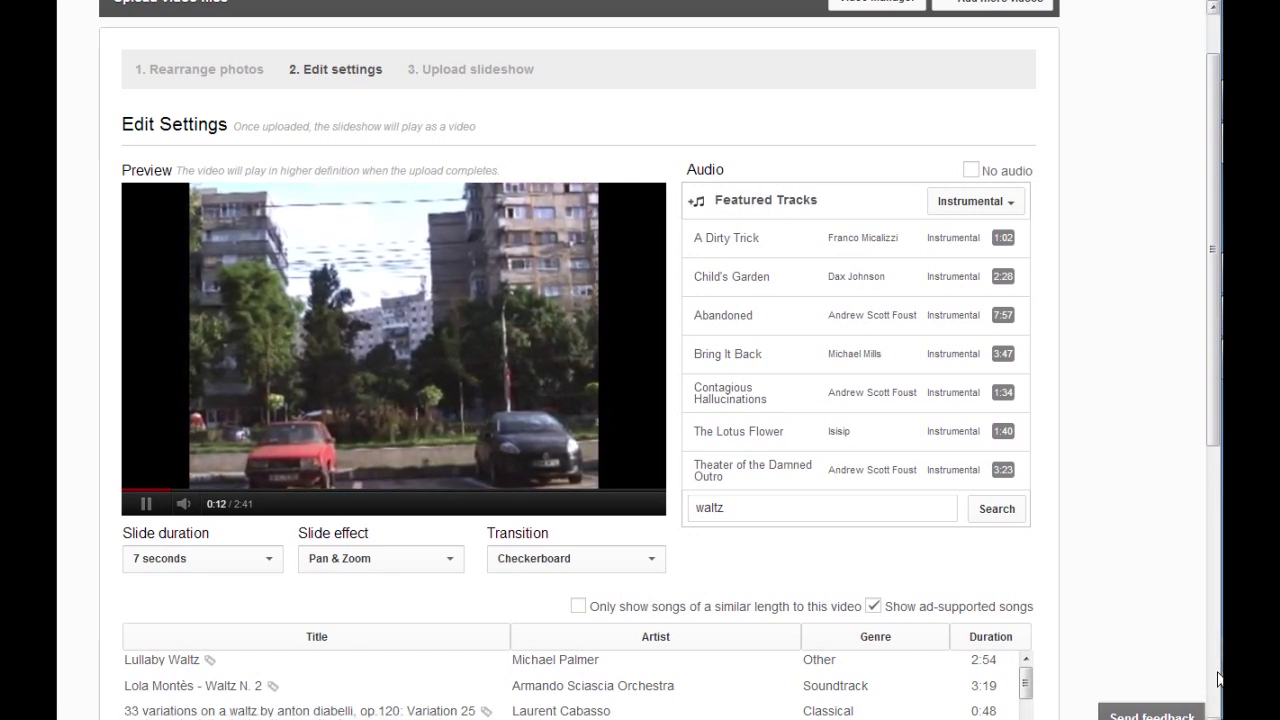
scroll(1215, 672, down, 5)
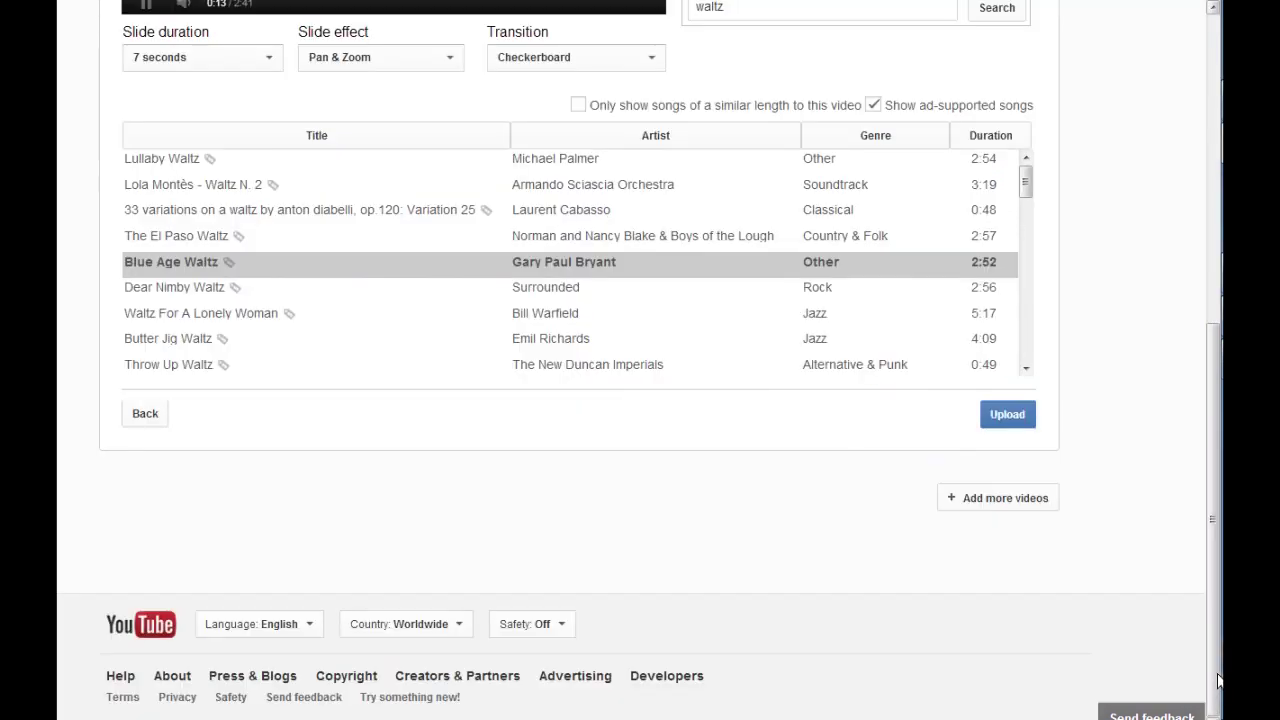
Step: Upload the slideshow and set the video's title to "Militari"
click(994, 416)
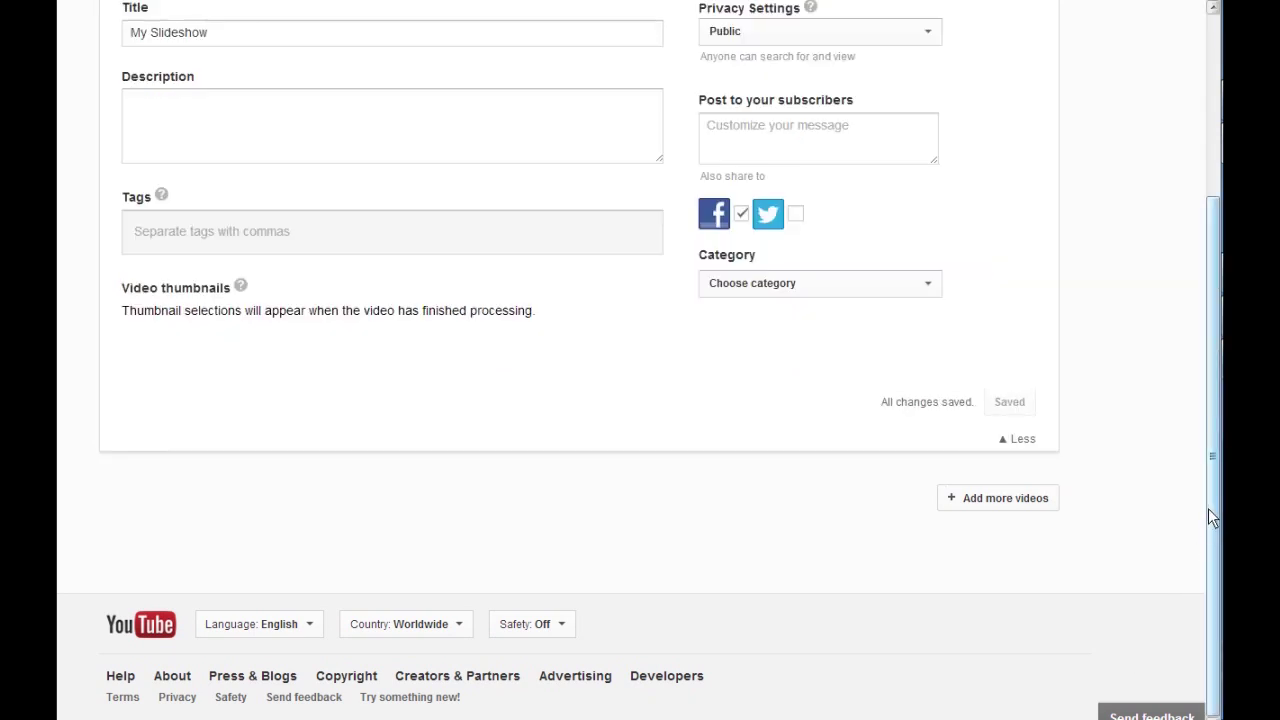
drag(1208, 508, 1166, 313)
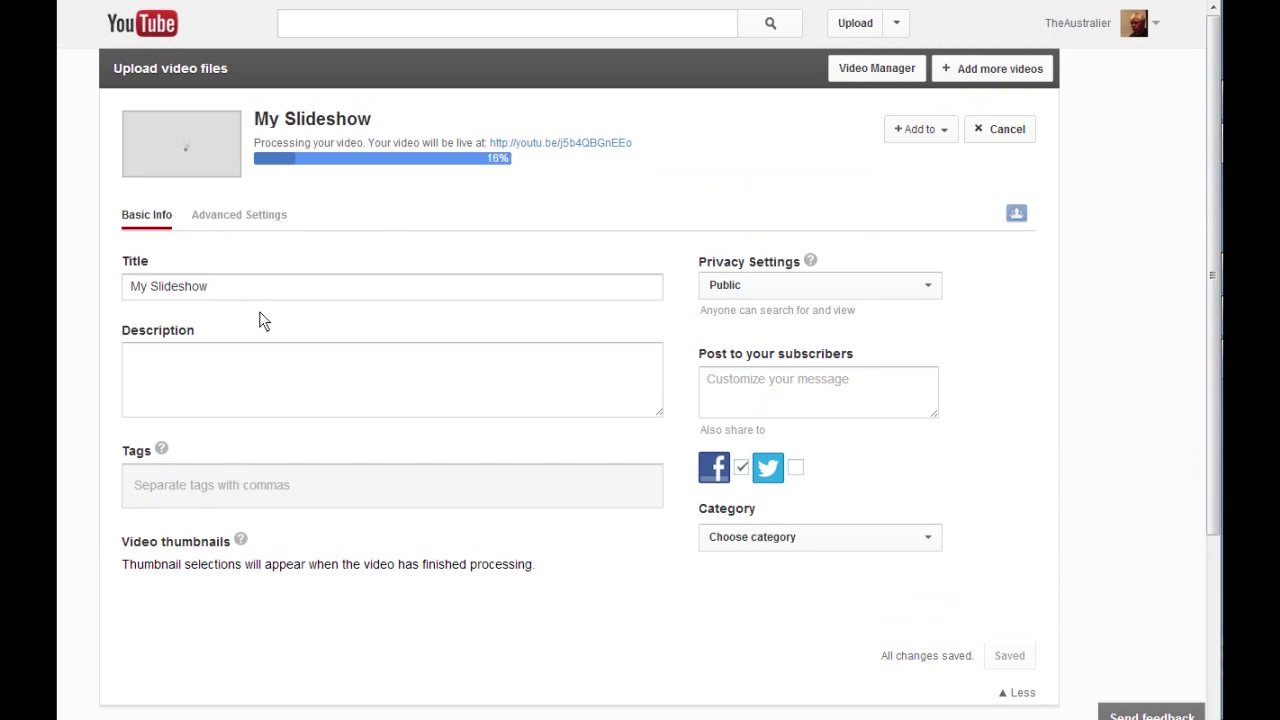
drag(257, 297, 83, 287)
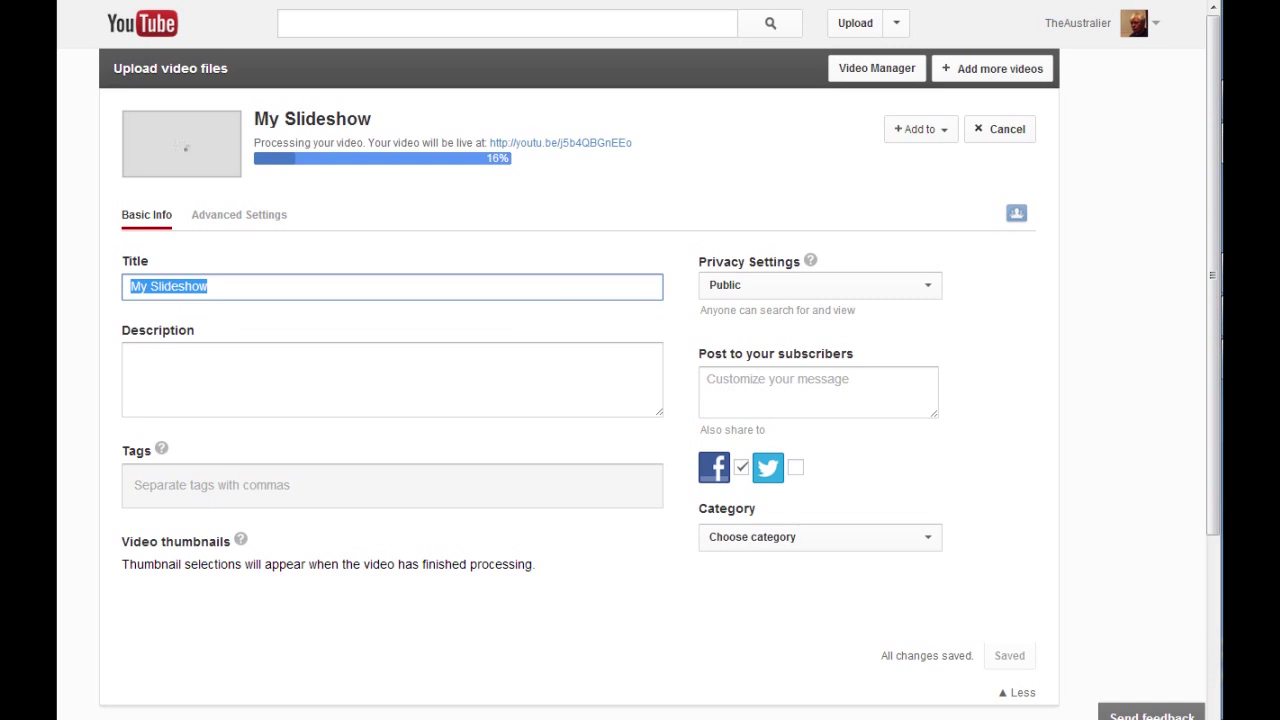
text(M)
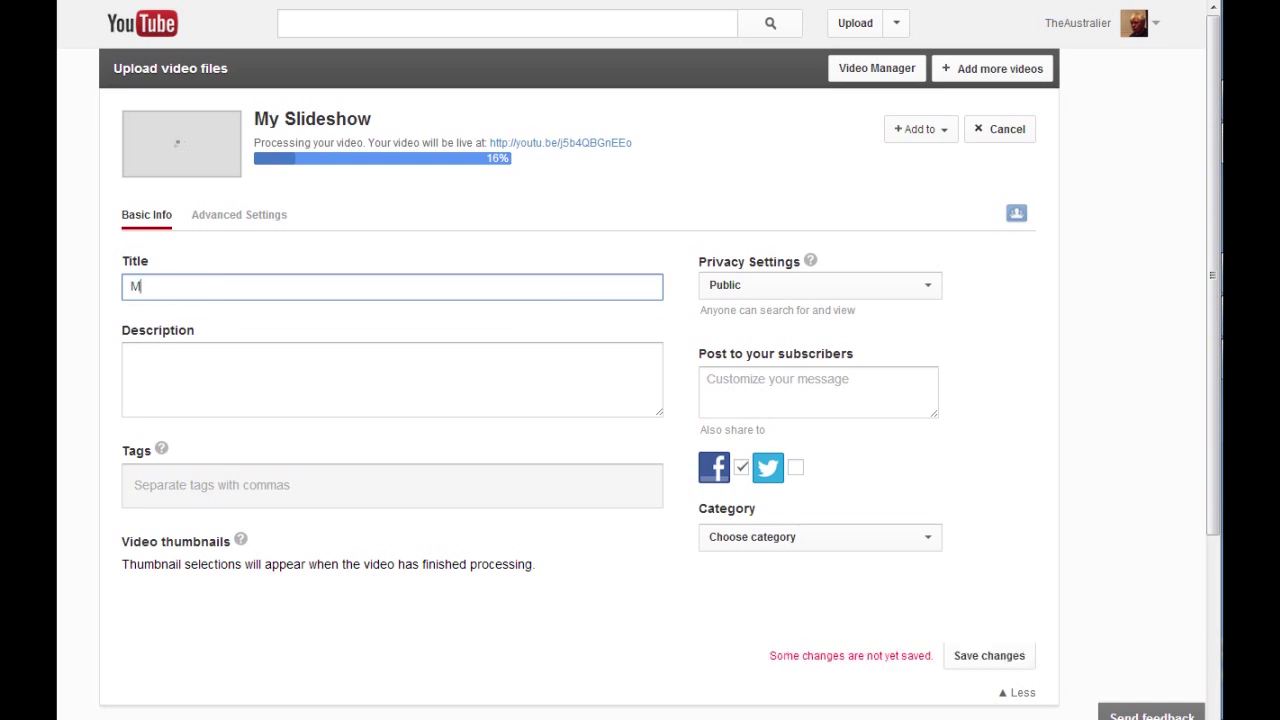
text(ilita)
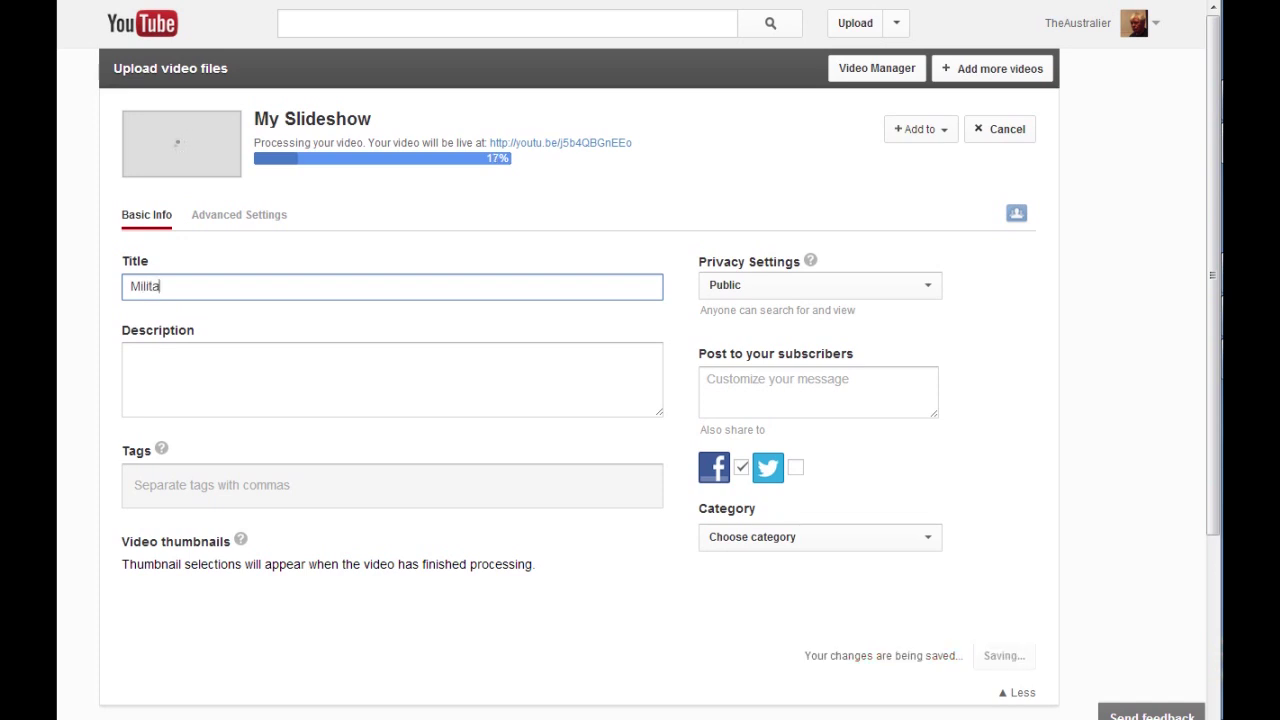
text(ri)
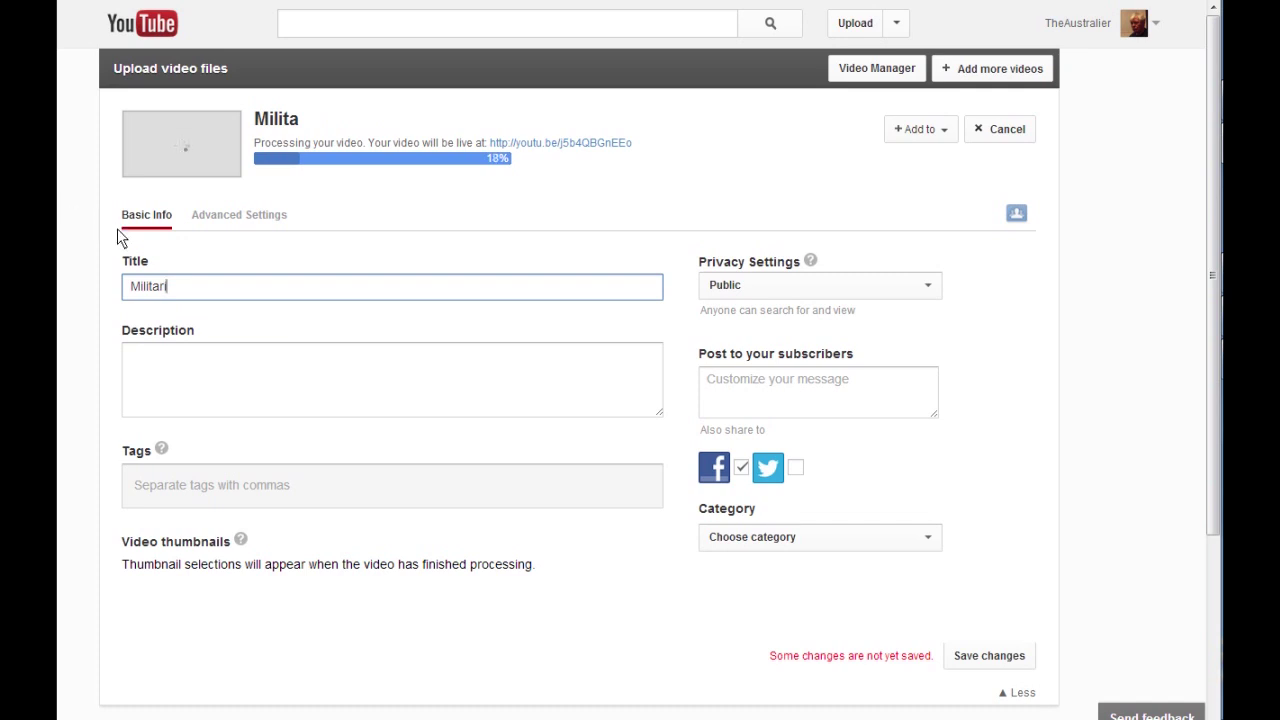
Step: Add the tags "Bucureşti" and "Bukarest" to the video
click(272, 487)
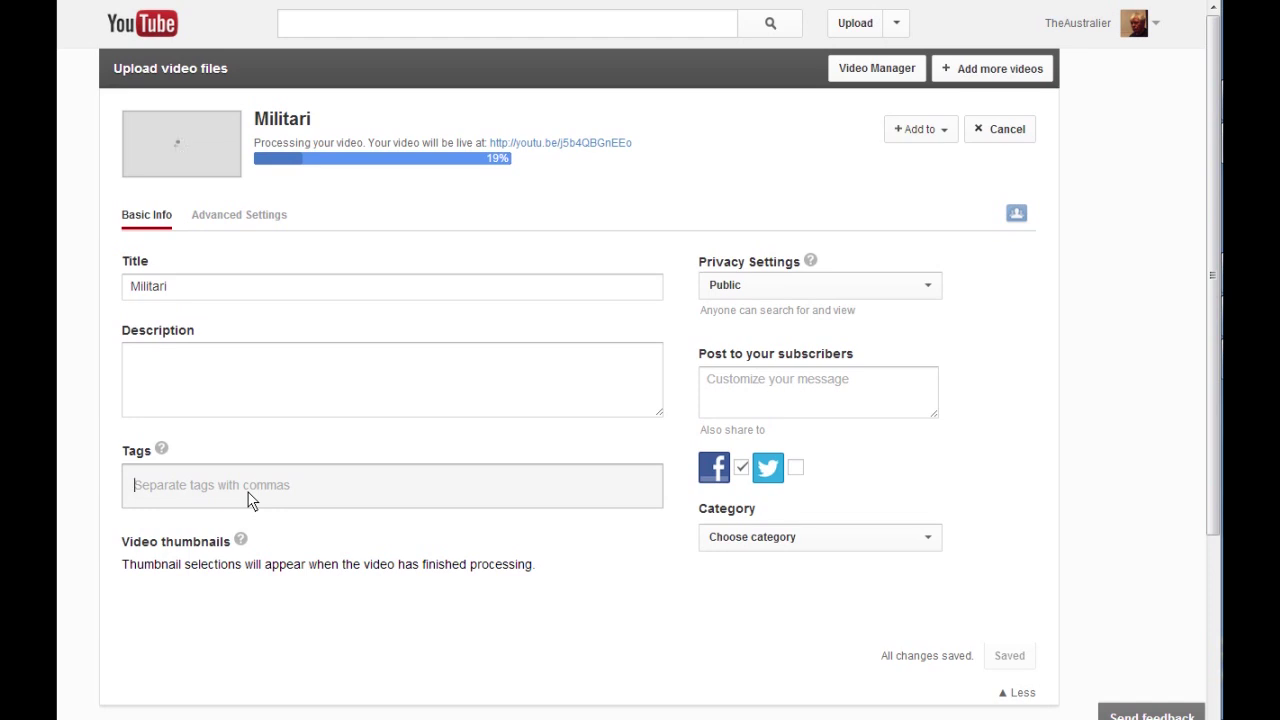
text(Bu)
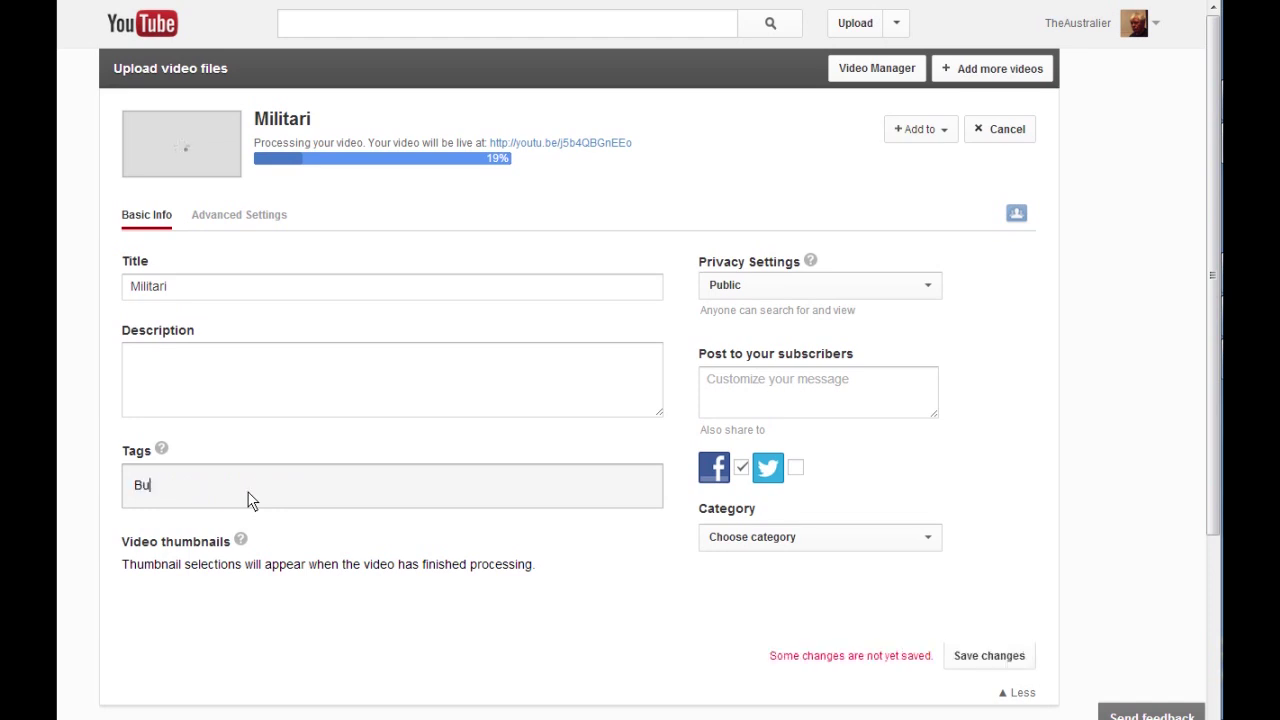
text(cure)
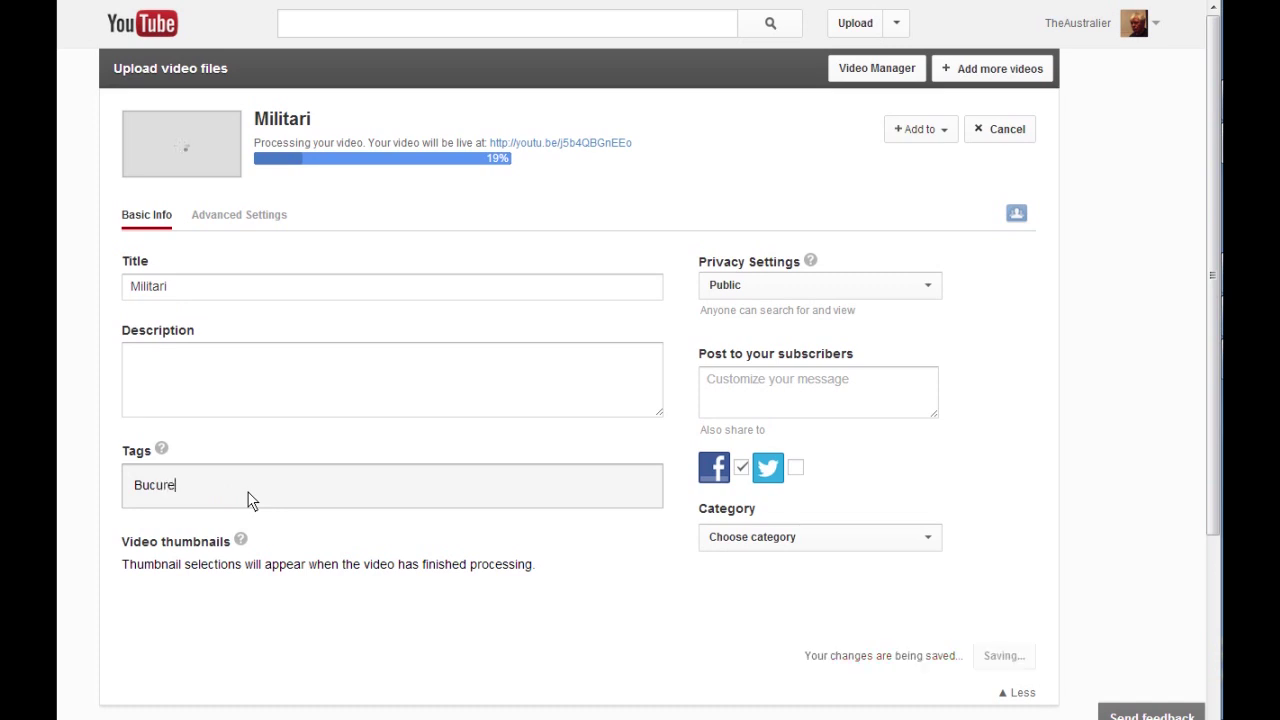
text(s)
text(t)
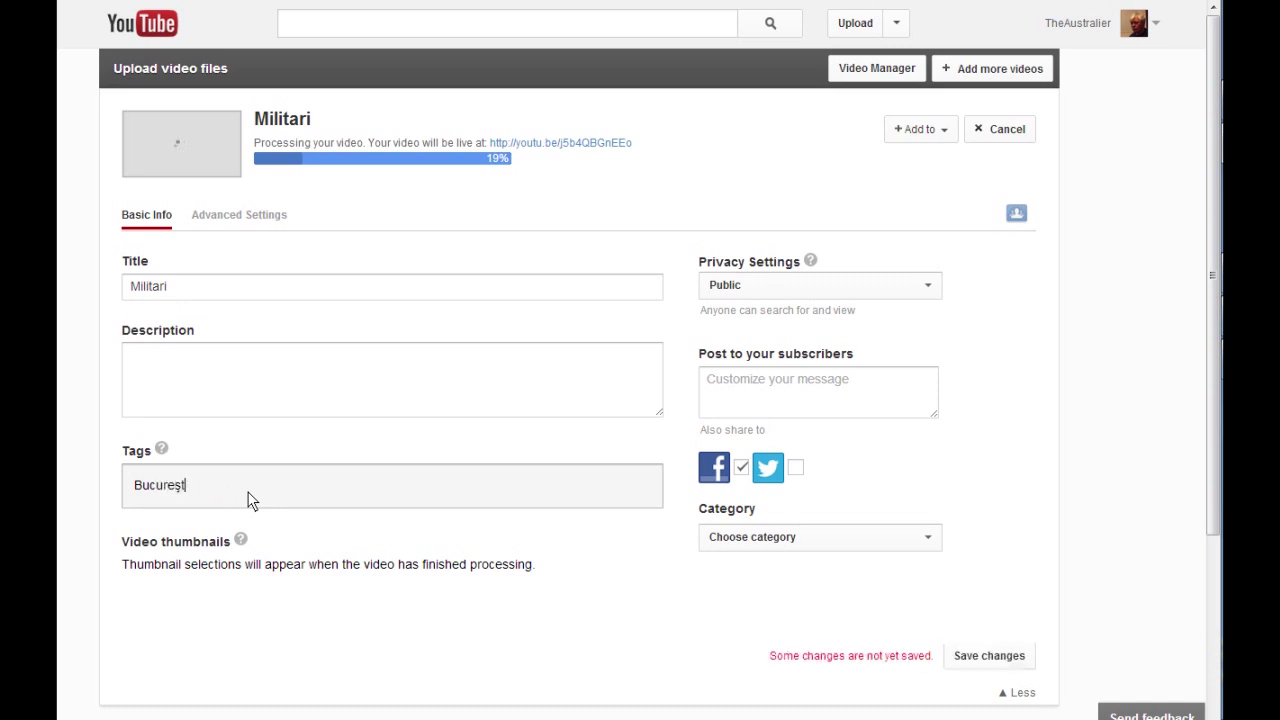
text(i)
key(Return)
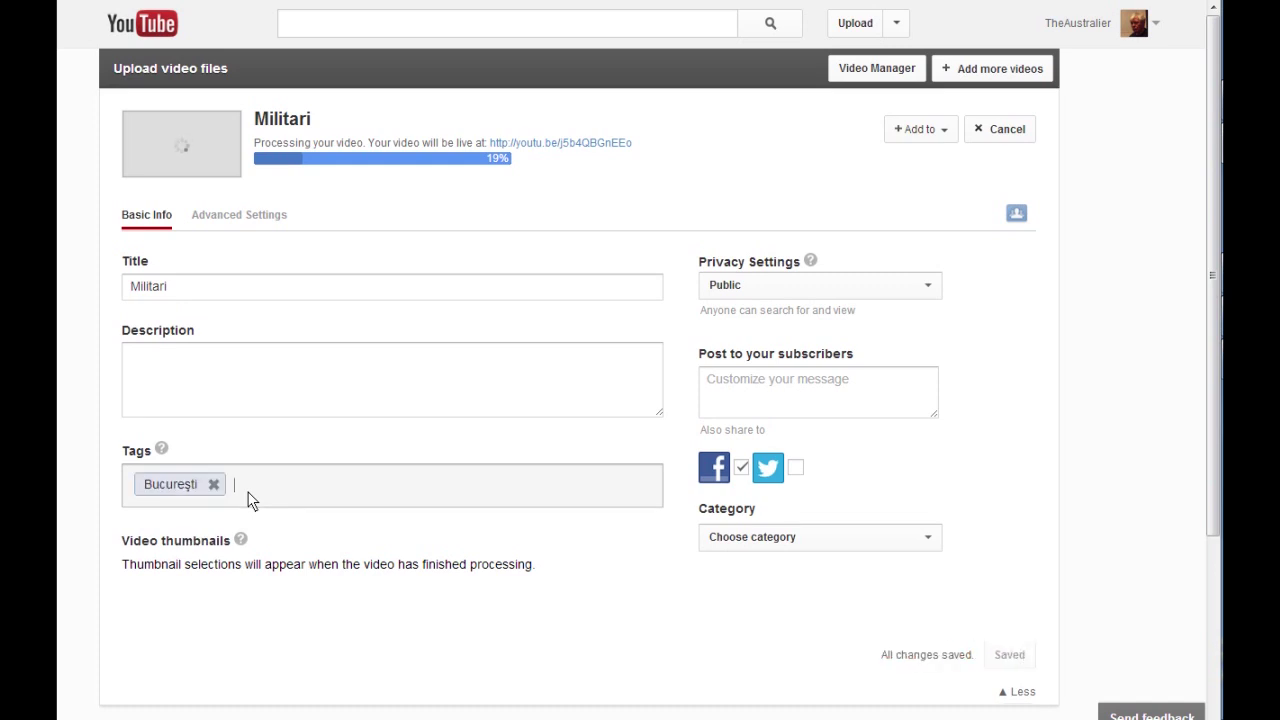
text(Buk)
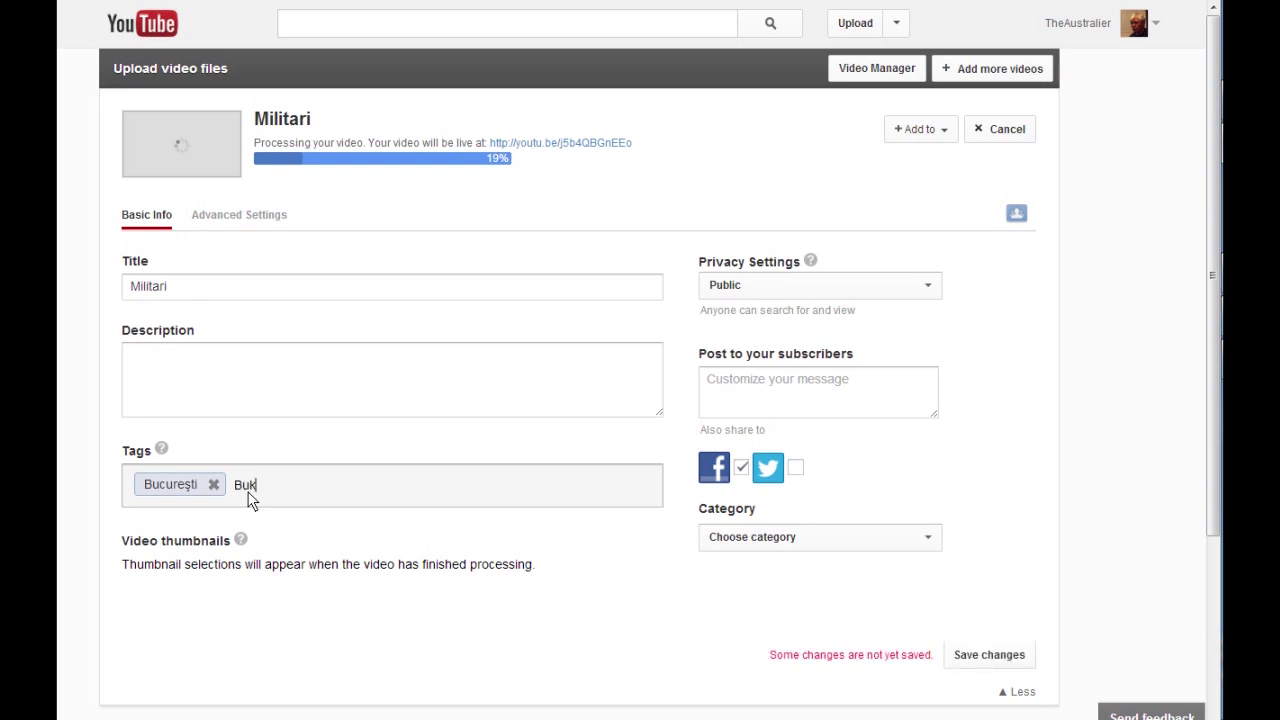
text(ares)
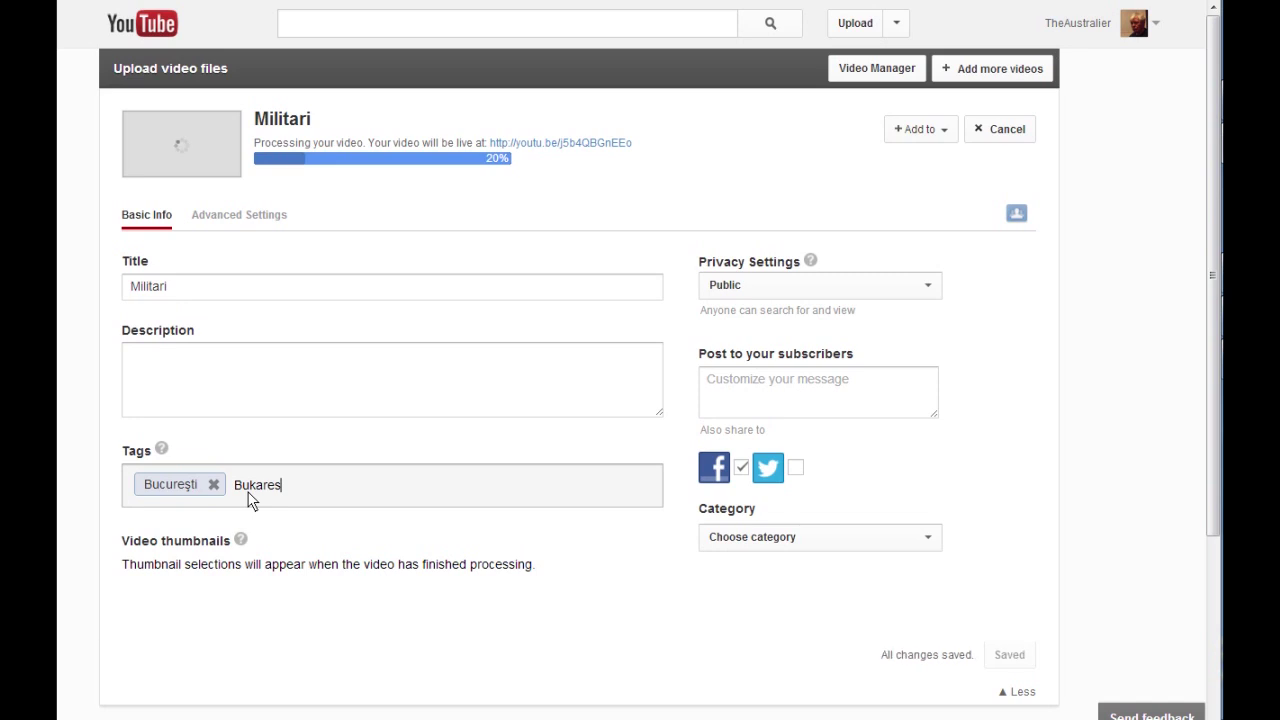
text(t)
key(Return)
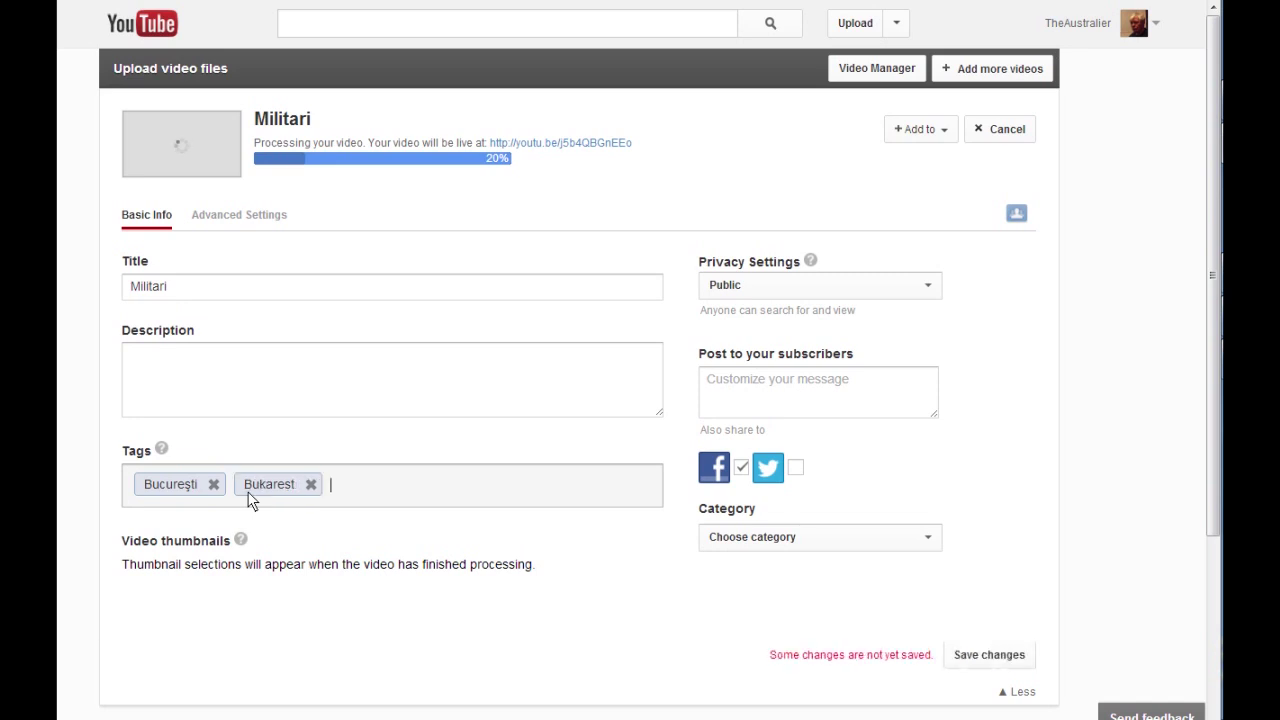
Step: Add the tags "Romania" and "vedere cartier" to the video
text(Romania)
key(Return)
text(v)
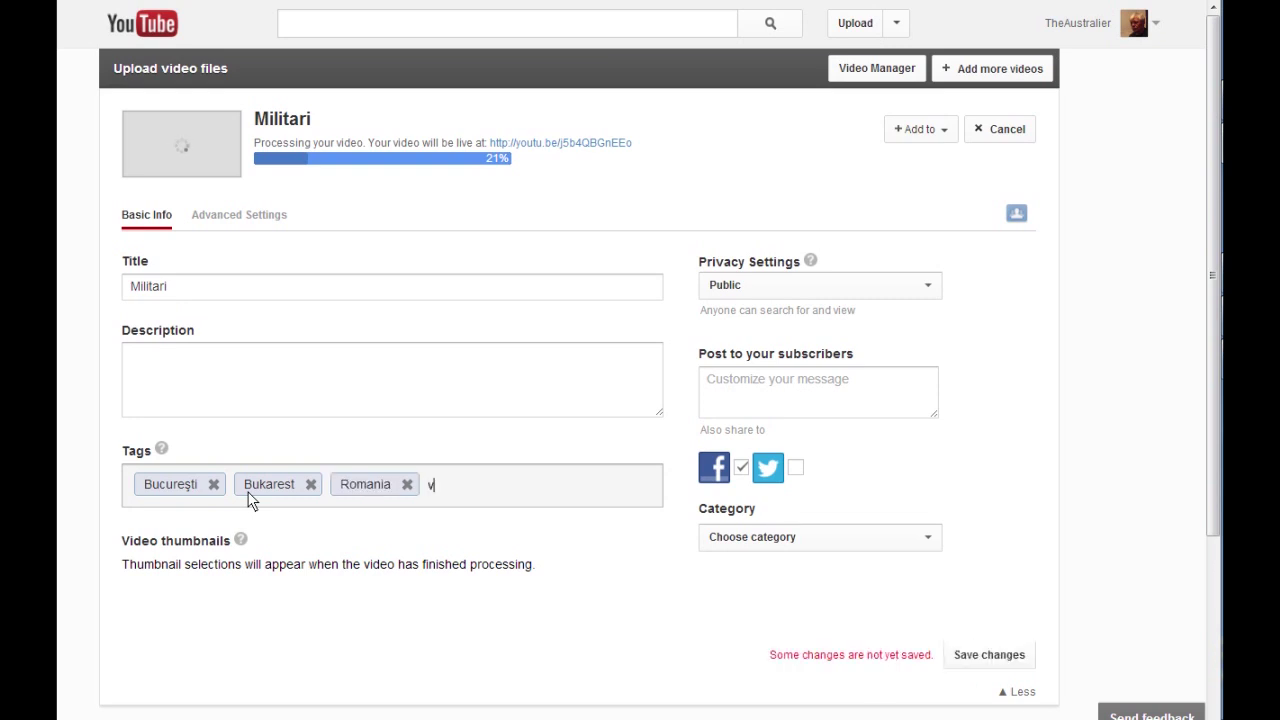
text(edere cartier)
key(Return)
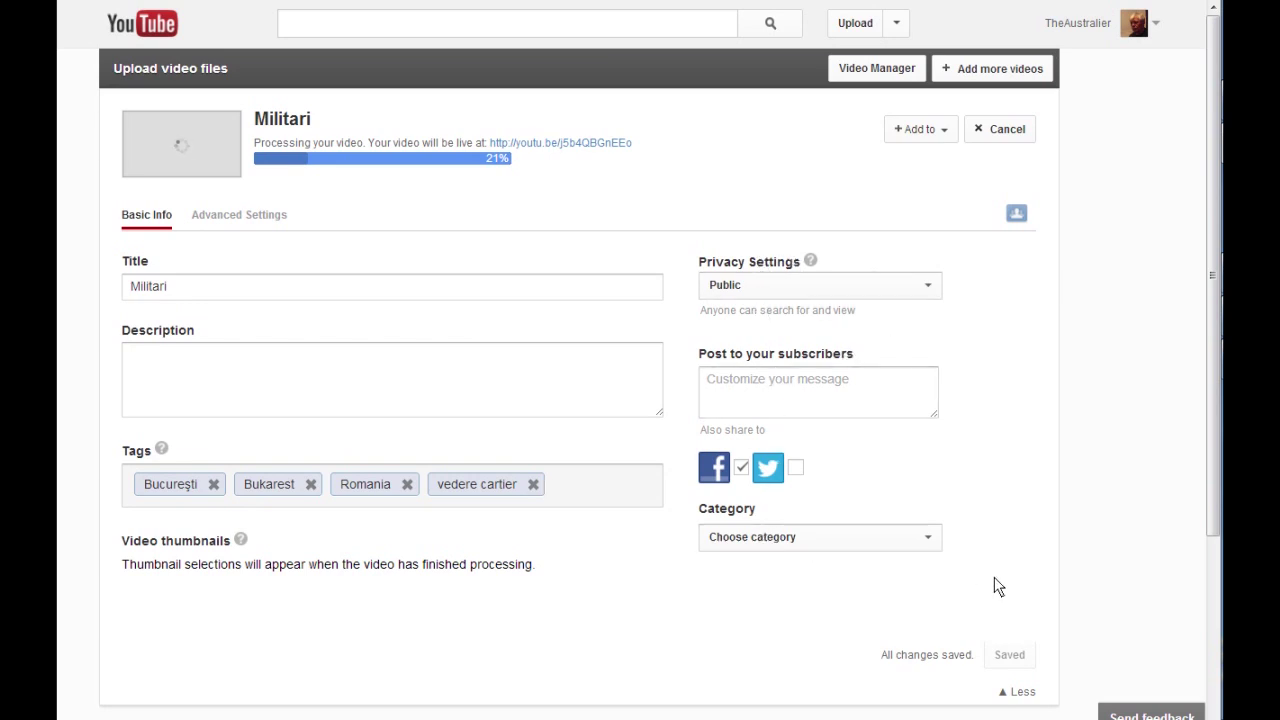
Step: Save the video under the Travel & Events category and set the first suggested image, with the parked cars, as its thumbnail
click(929, 541)
right_click(929, 541)
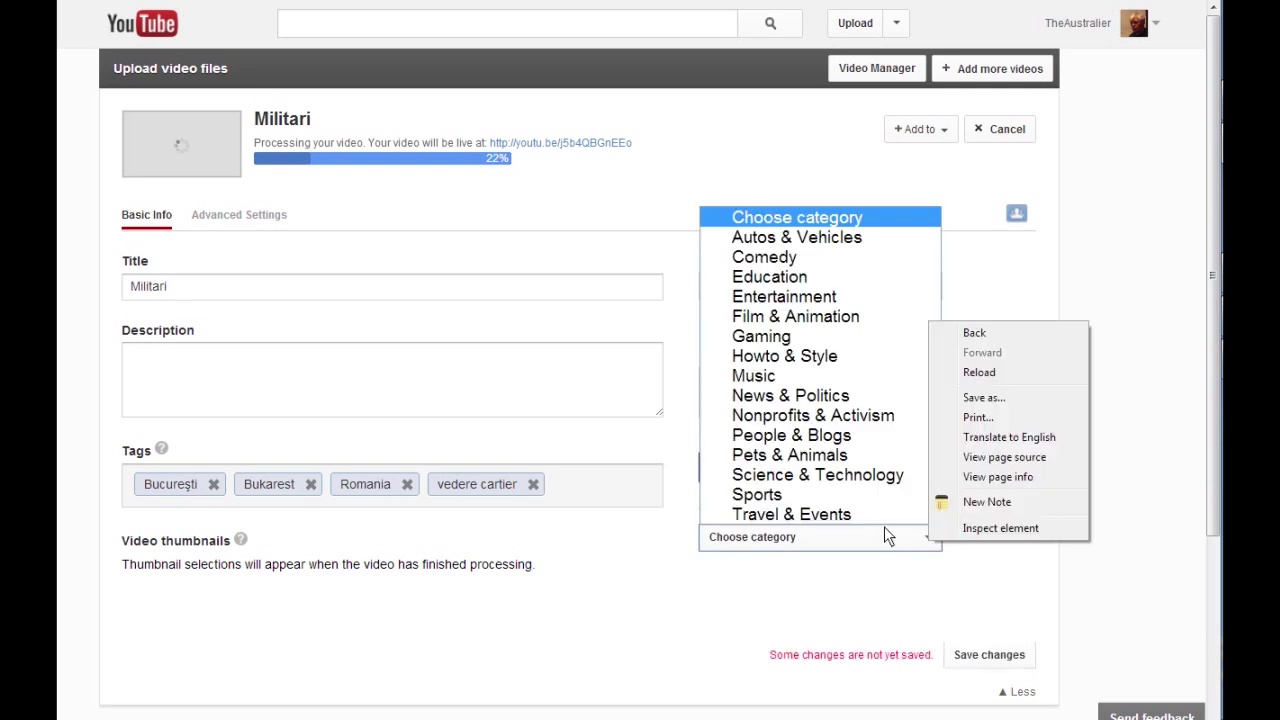
click(806, 516)
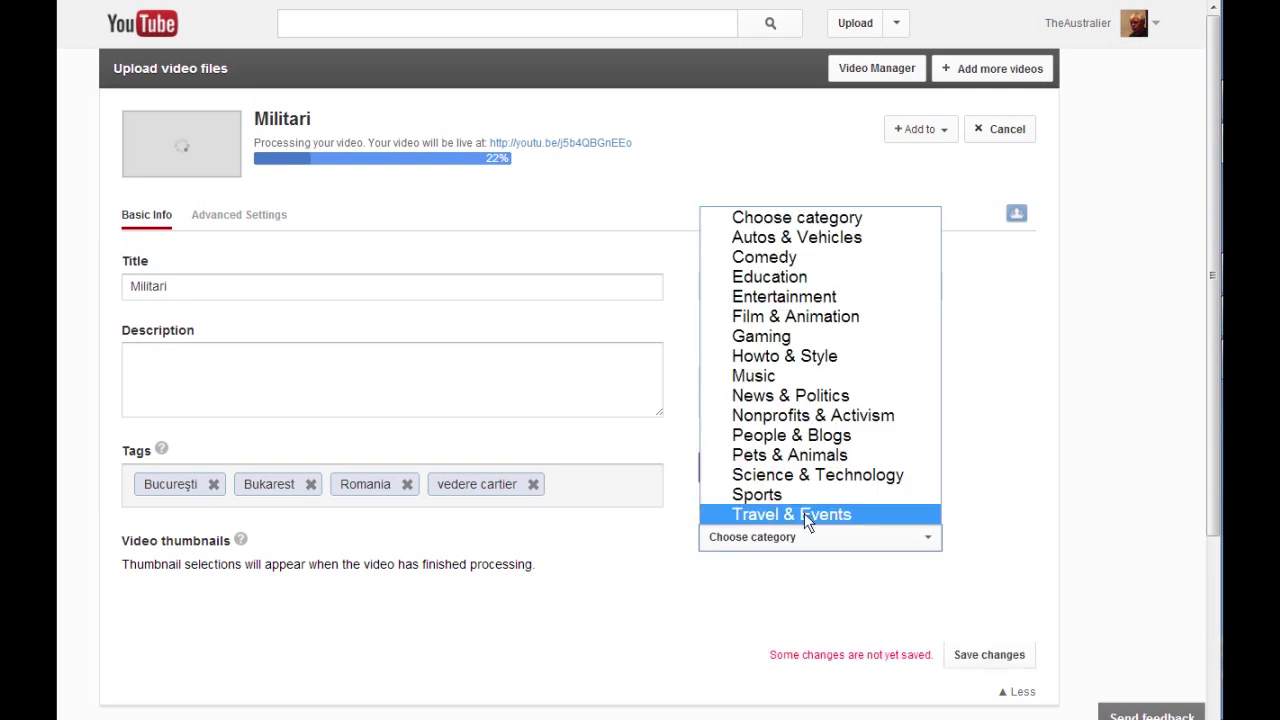
click(806, 516)
click(962, 652)
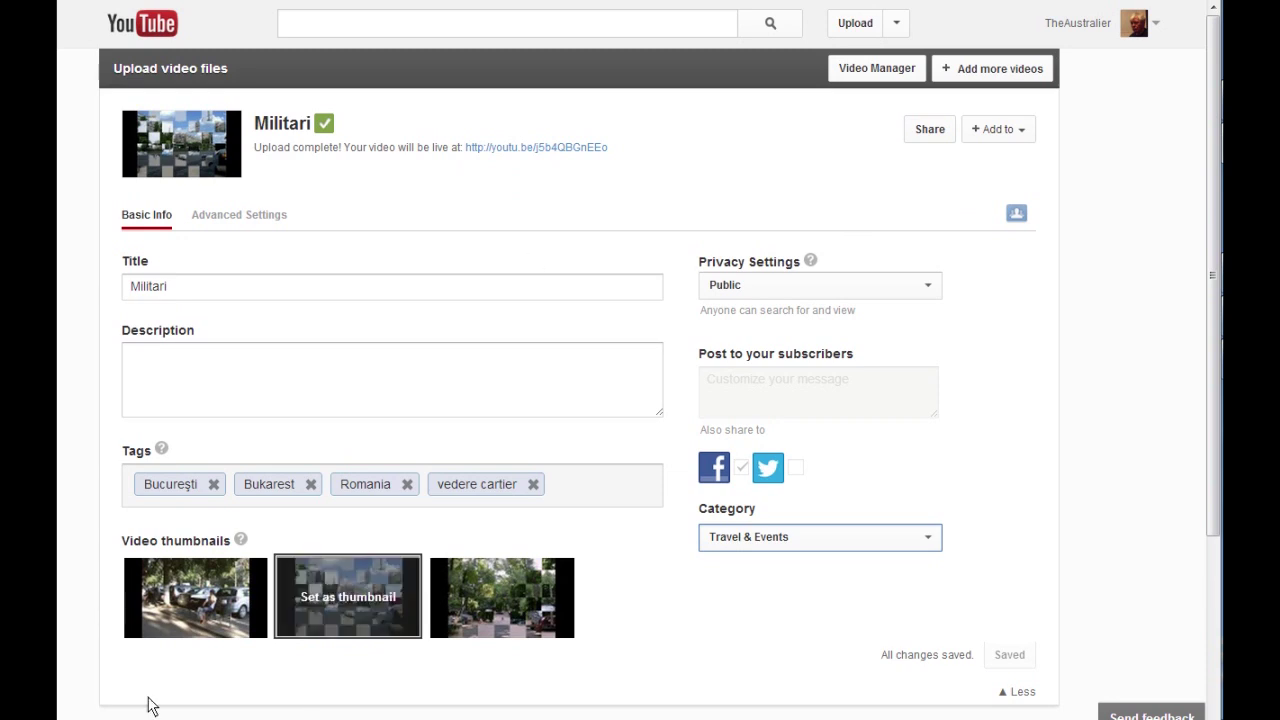
mouse_move(174, 612)
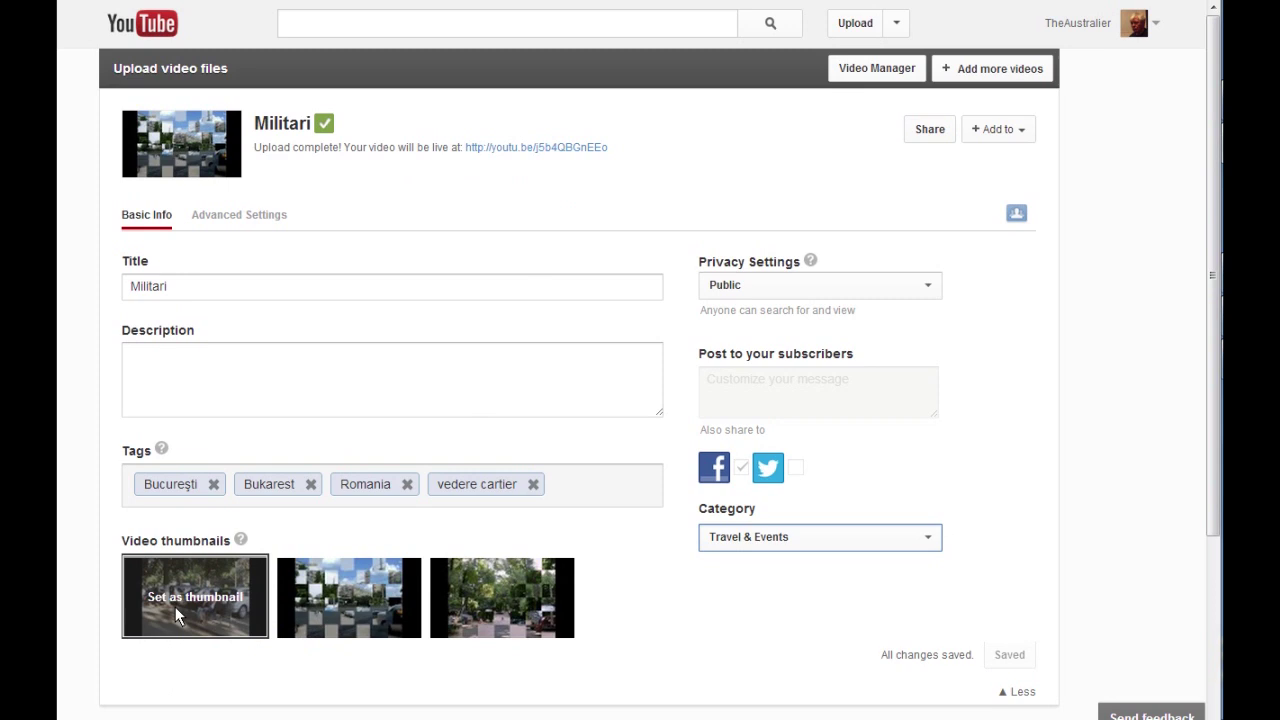
click(175, 607)
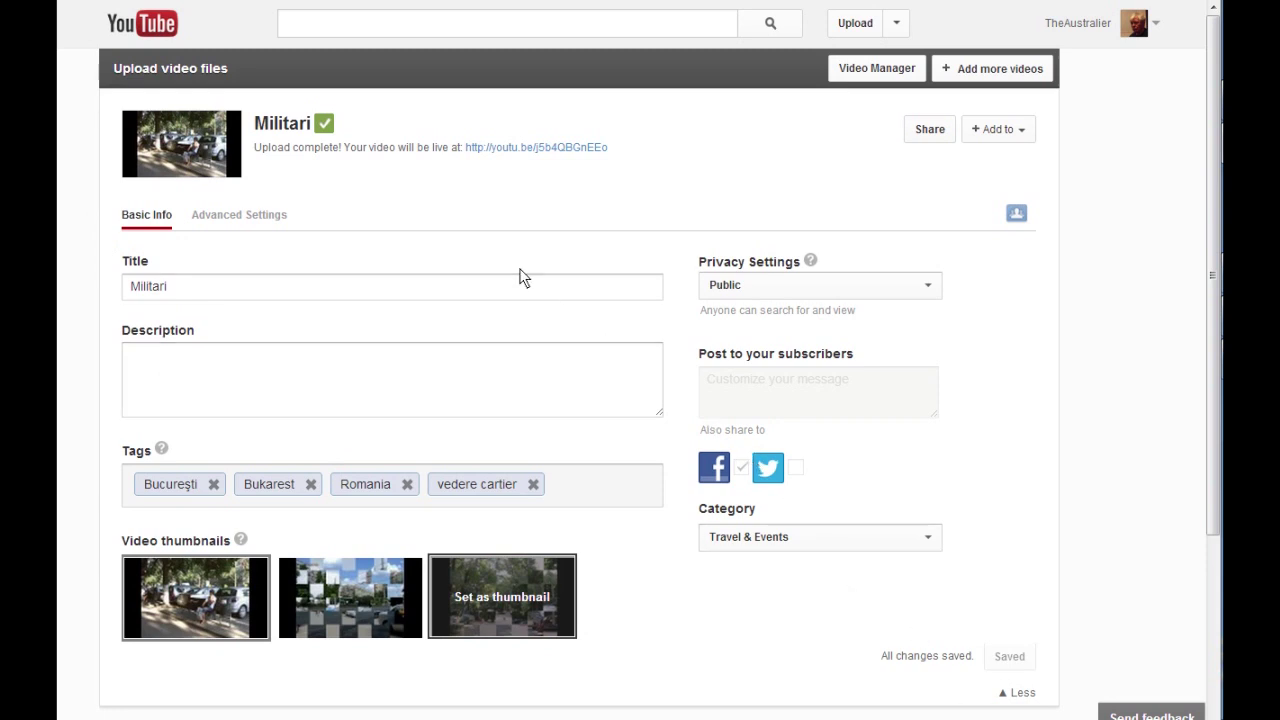
Step: Open the uploaded video from its live link and watch it full screen with the ad overlay dismissed
click(505, 147)
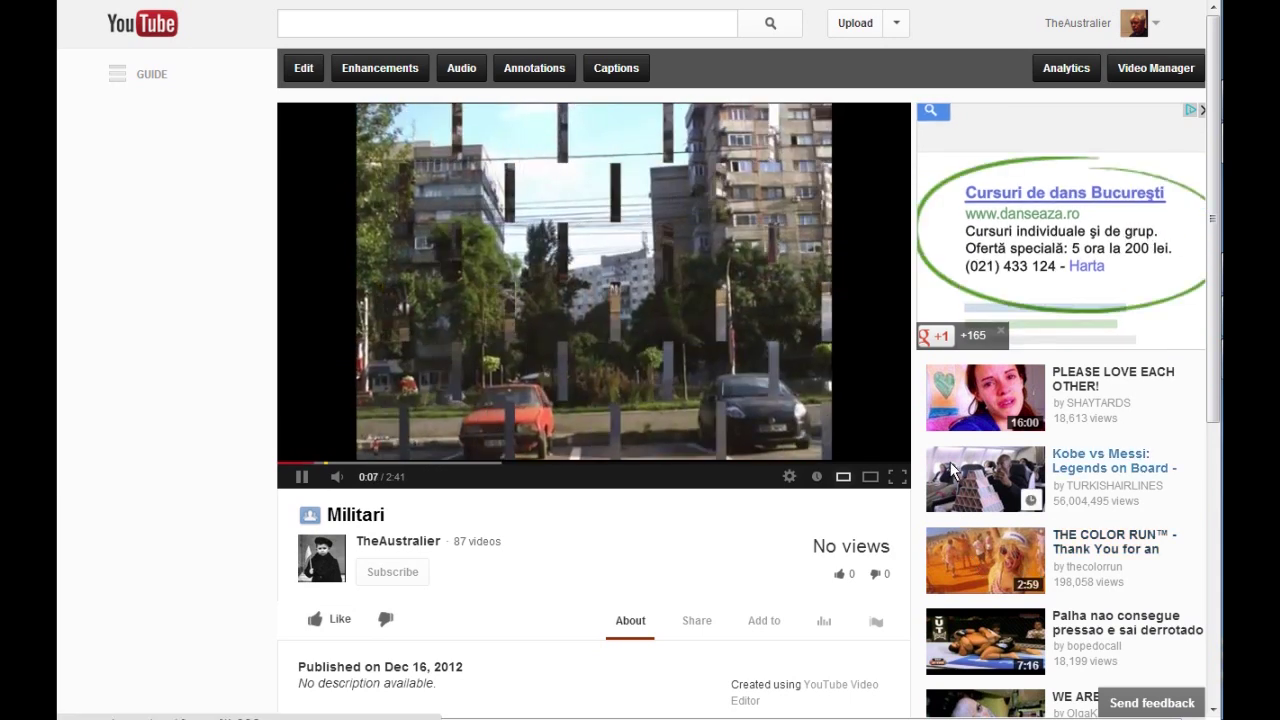
click(898, 477)
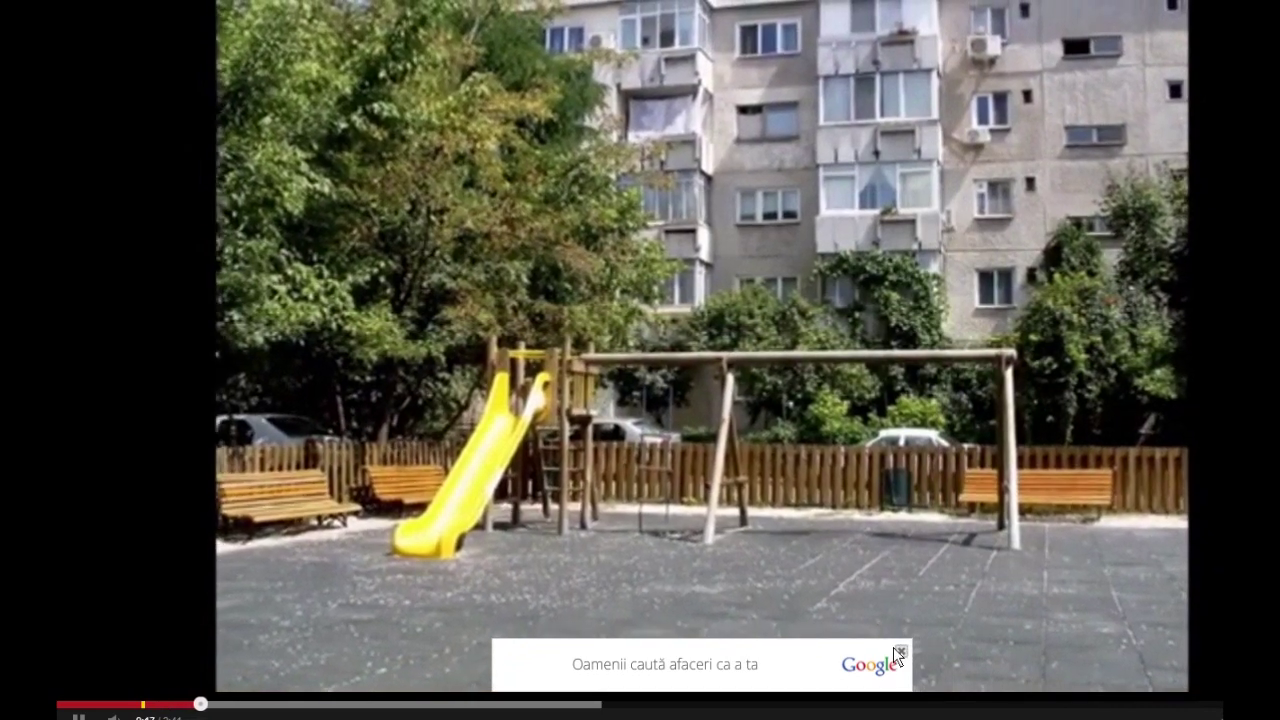
click(900, 655)
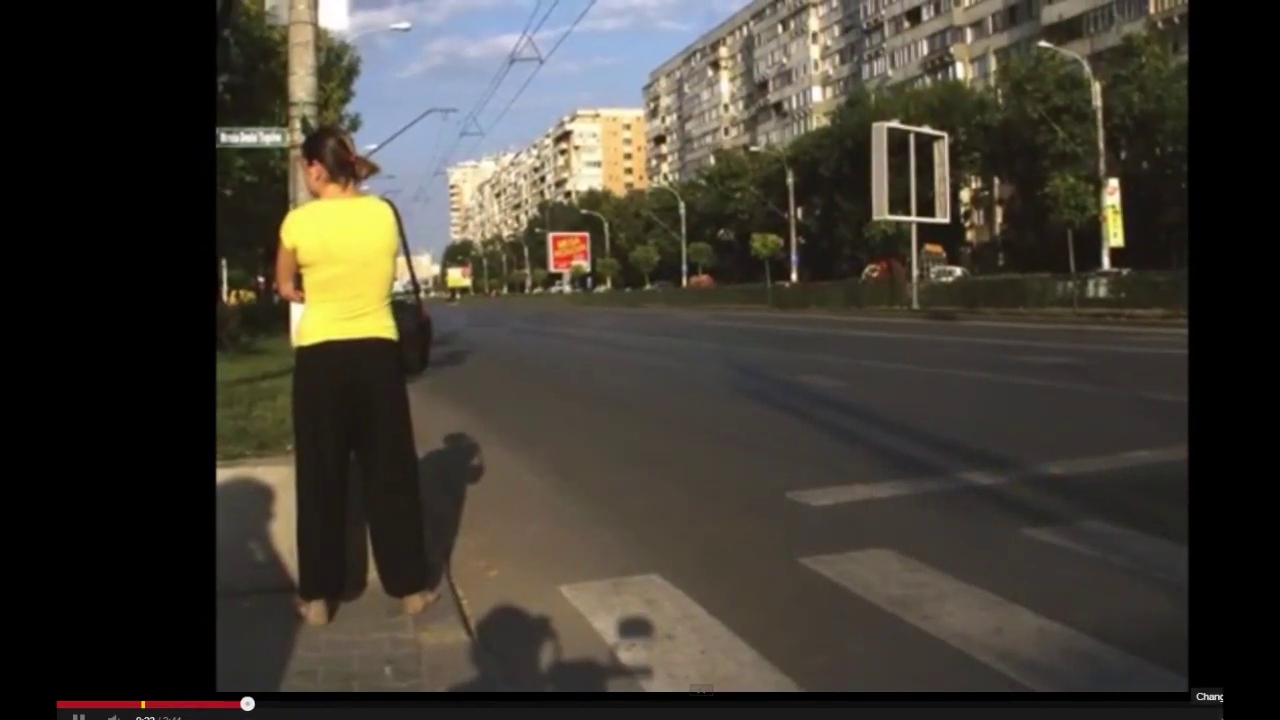
Step: Set the video's playback quality to the highest available resolution
click(1209, 714)
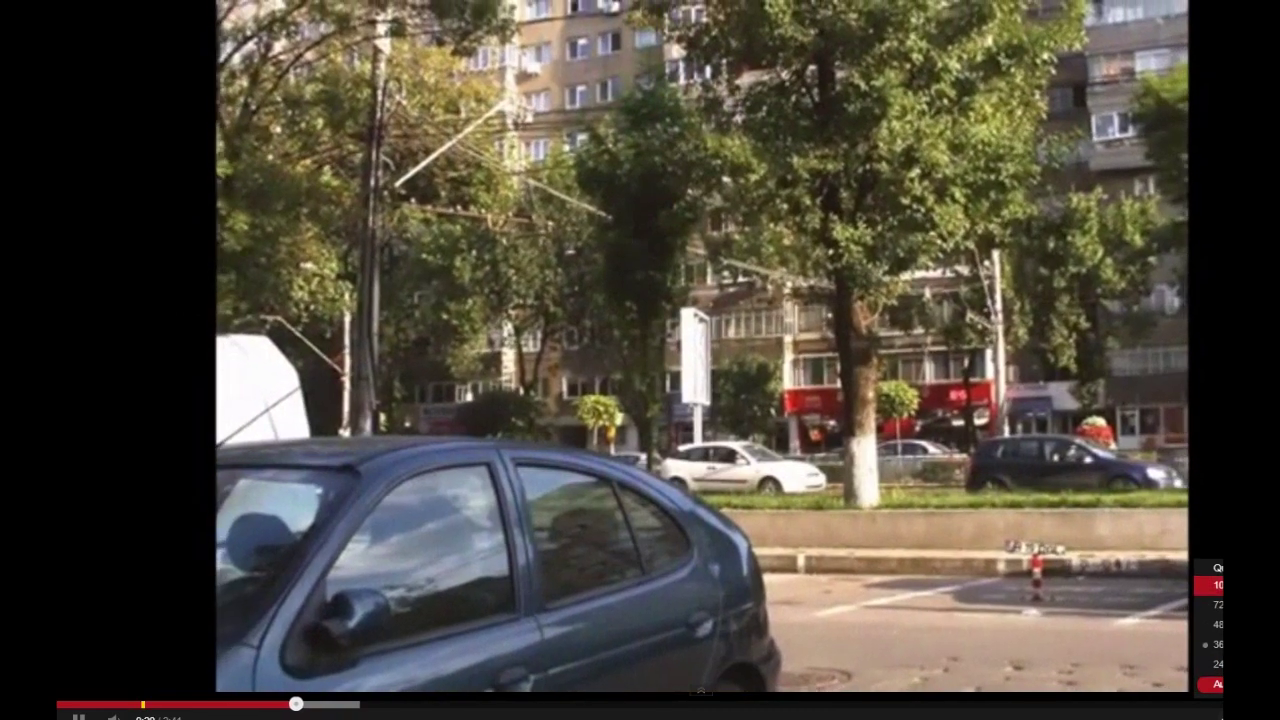
click(1210, 585)
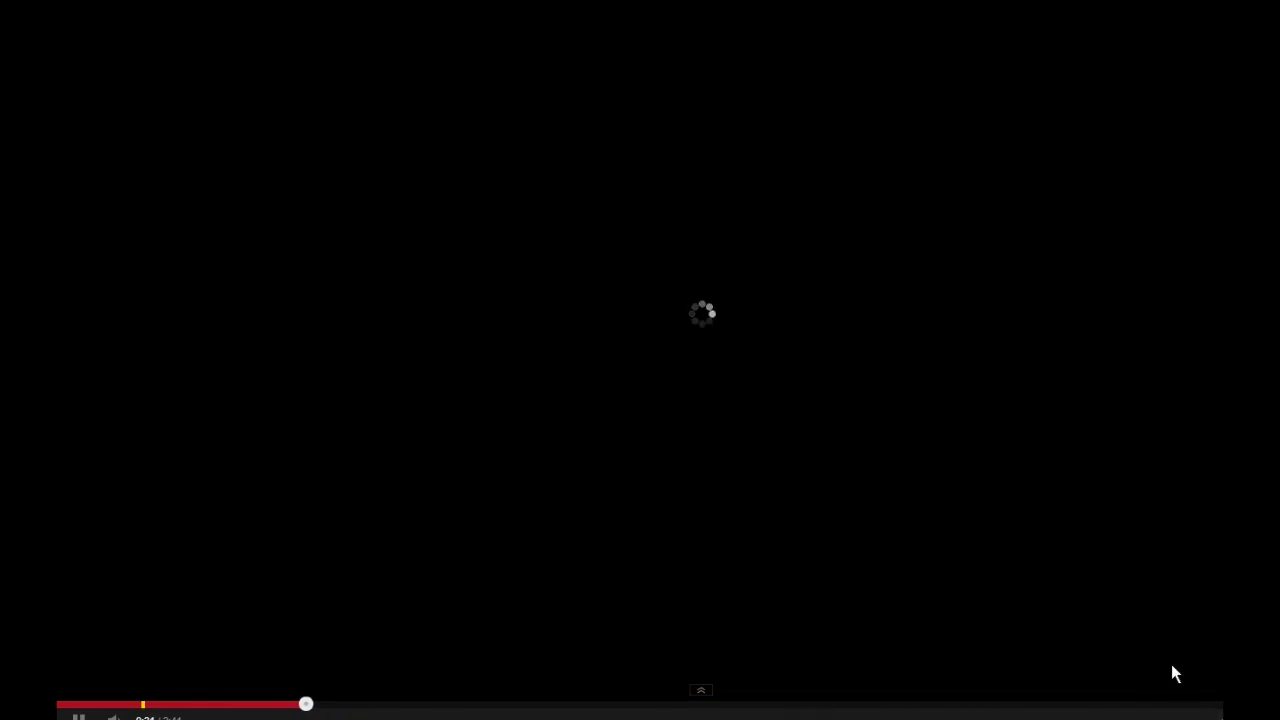